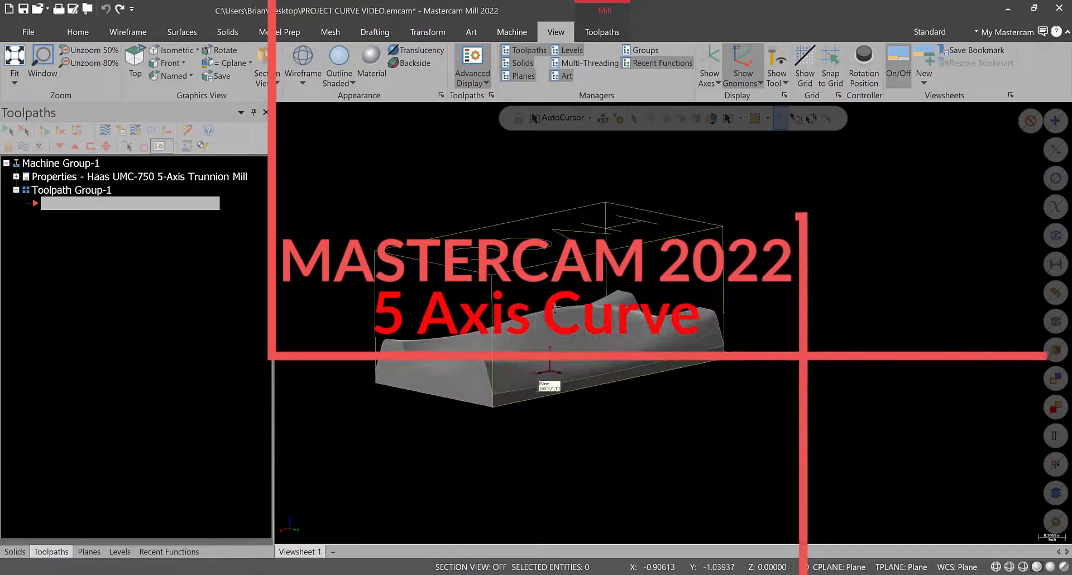
Make the VISE JAWS, VISE RISER and VISE BASE levels visible around the part
left_click(118, 551)
left_click(68, 188)
left_click(70, 178)
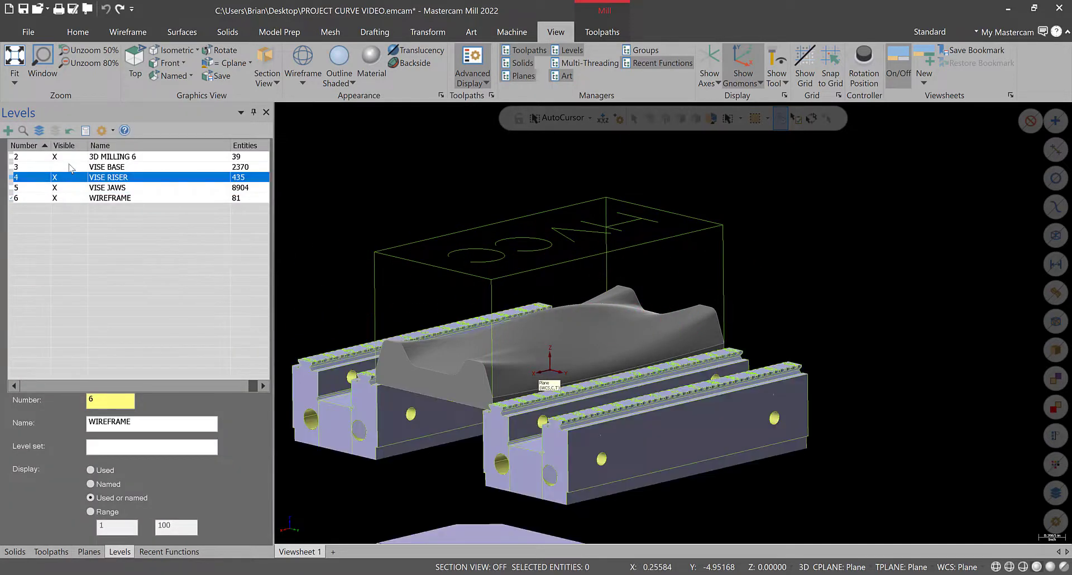
left_click(69, 166)
Examine how the contoured part and the lettering above it sit in the vise from several angles
scroll(637, 378, "down", 4)
middle_click_drag(638, 377, 654, 414)
scroll(654, 415, "down", 3)
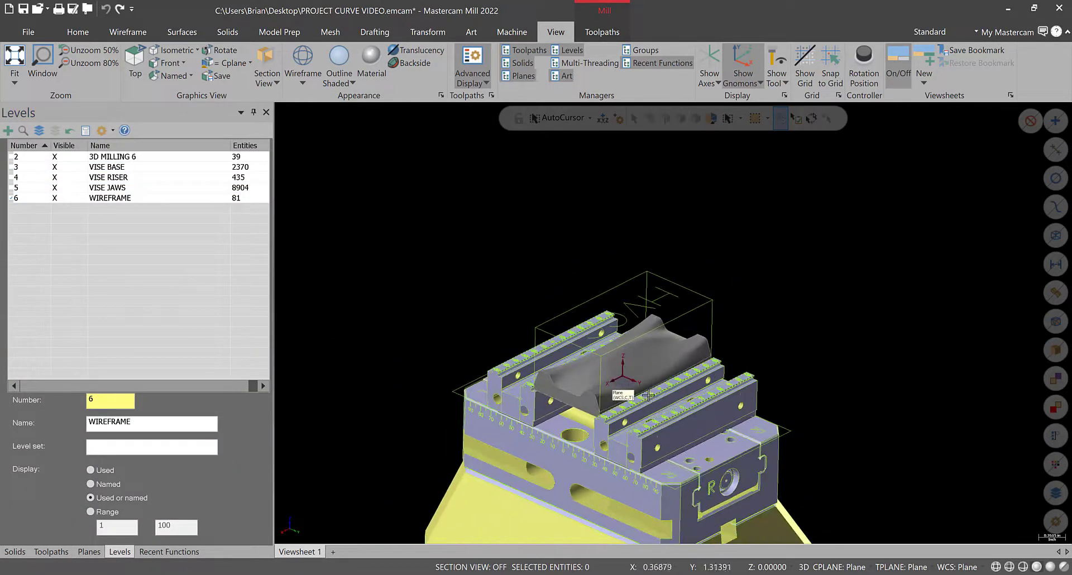
scroll(839, 511, "up", 4)
scroll(621, 369, "down", 5)
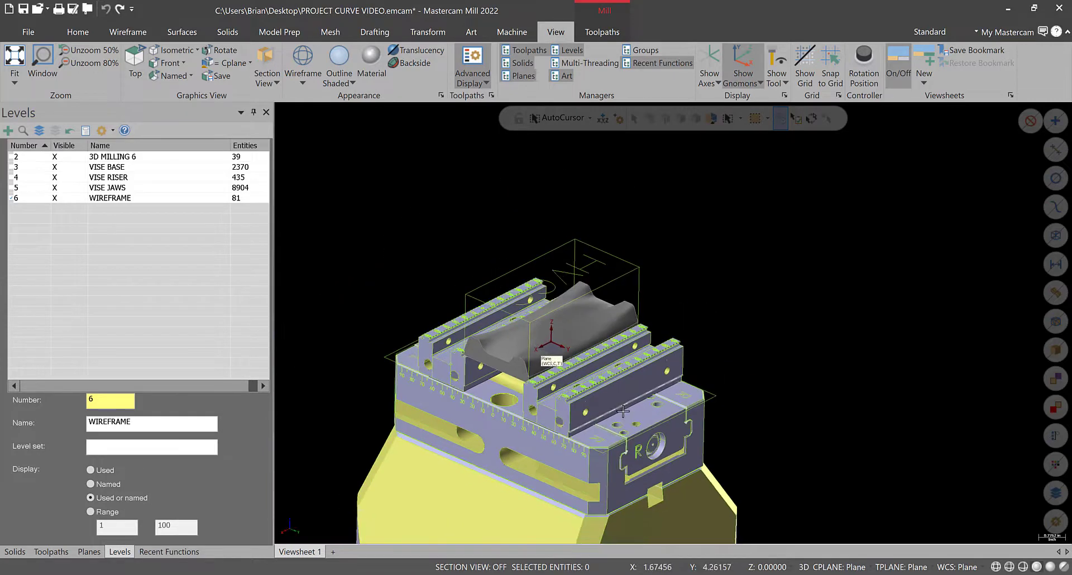
middle_click_drag(615, 352, 586, 346)
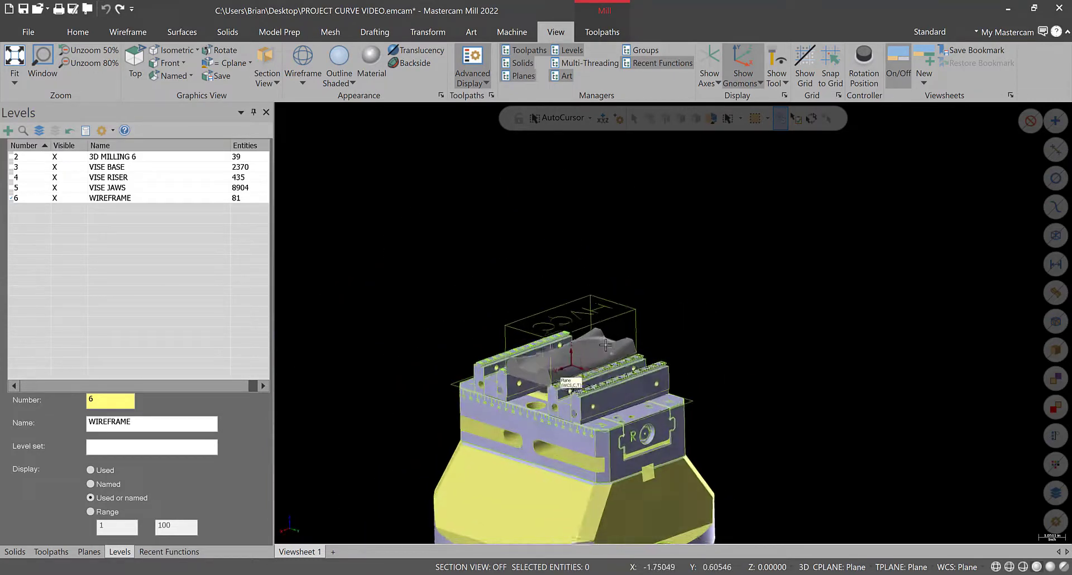
scroll(586, 345, "up", 4)
middle_click_drag(507, 339, 625, 385)
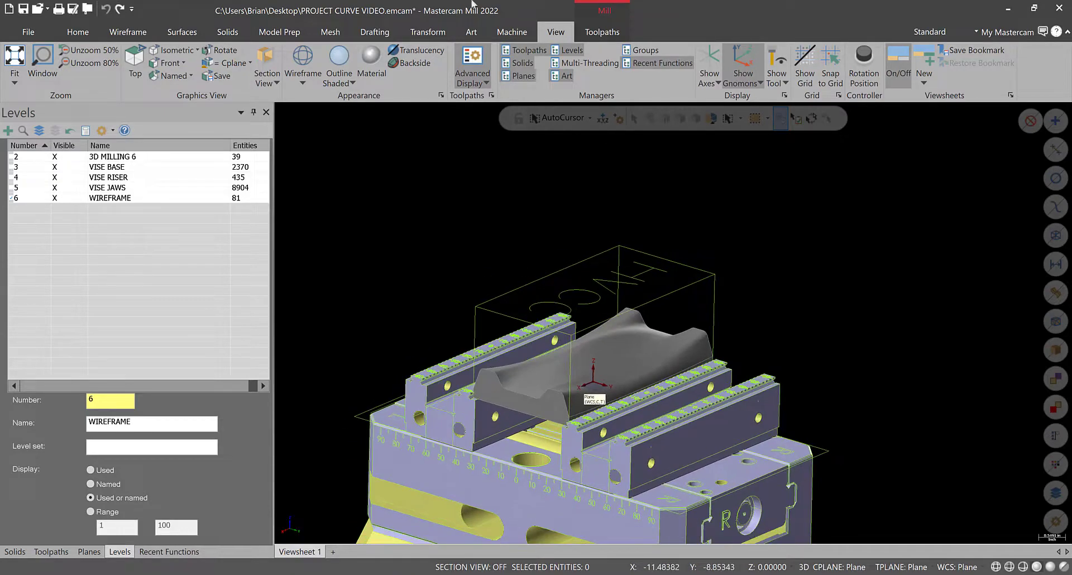
scroll(625, 385, "up", 5)
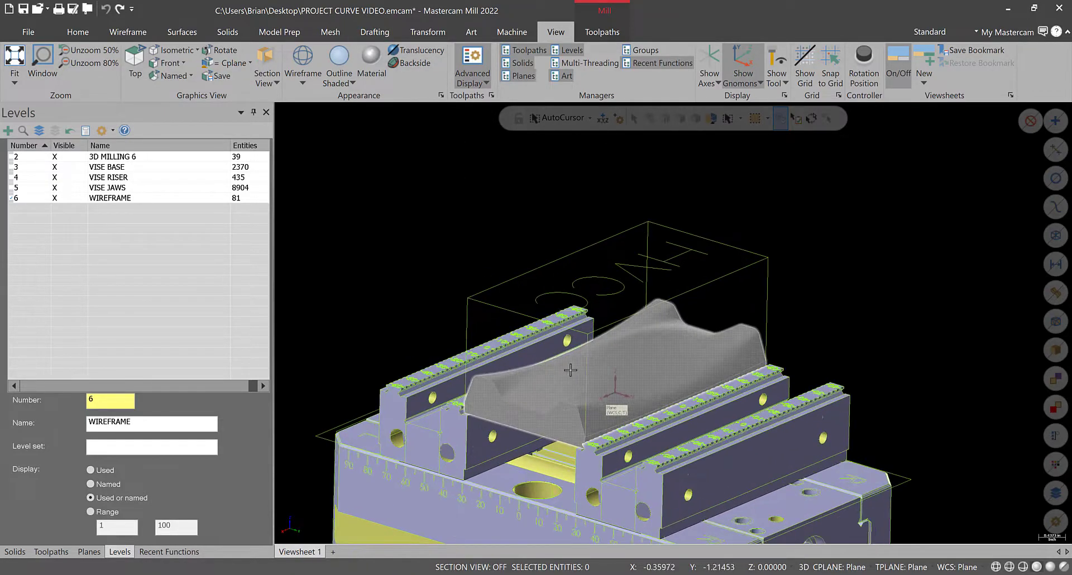
middle_click_drag(639, 369, 578, 372)
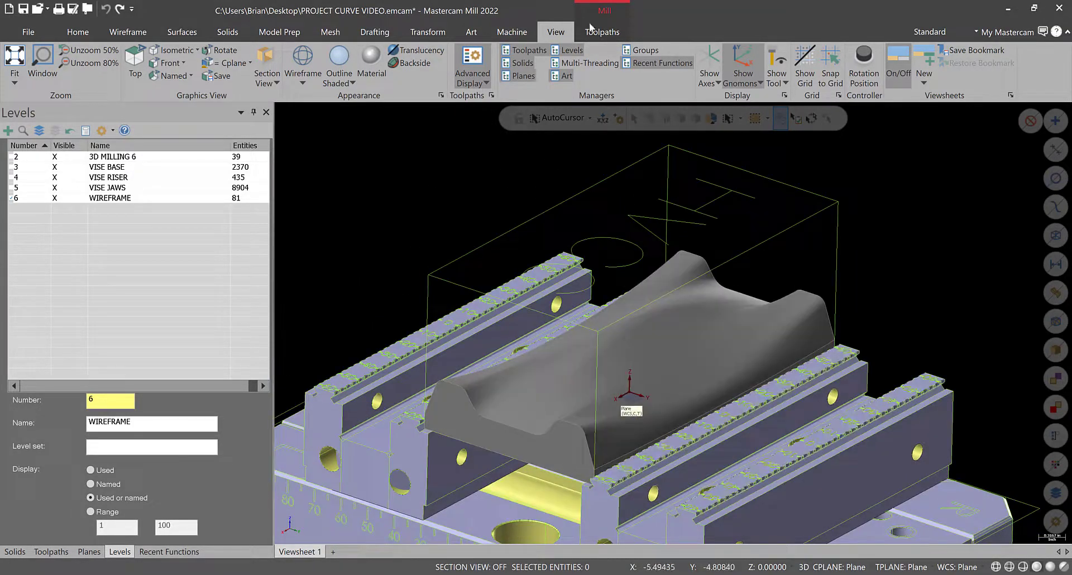
left_click(602, 32)
left_click(466, 64)
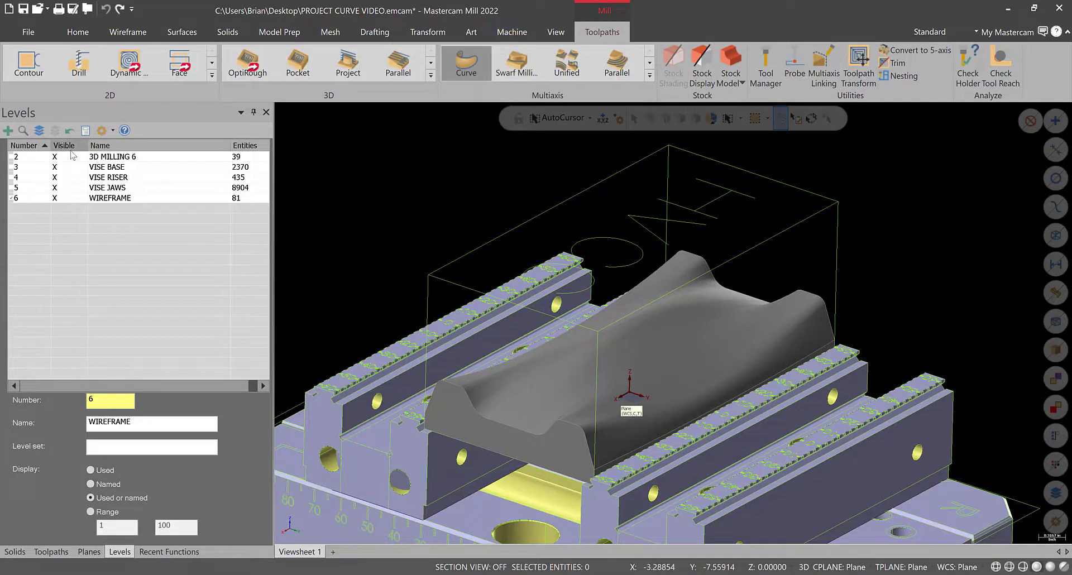
middle_click_drag(603, 362, 558, 271)
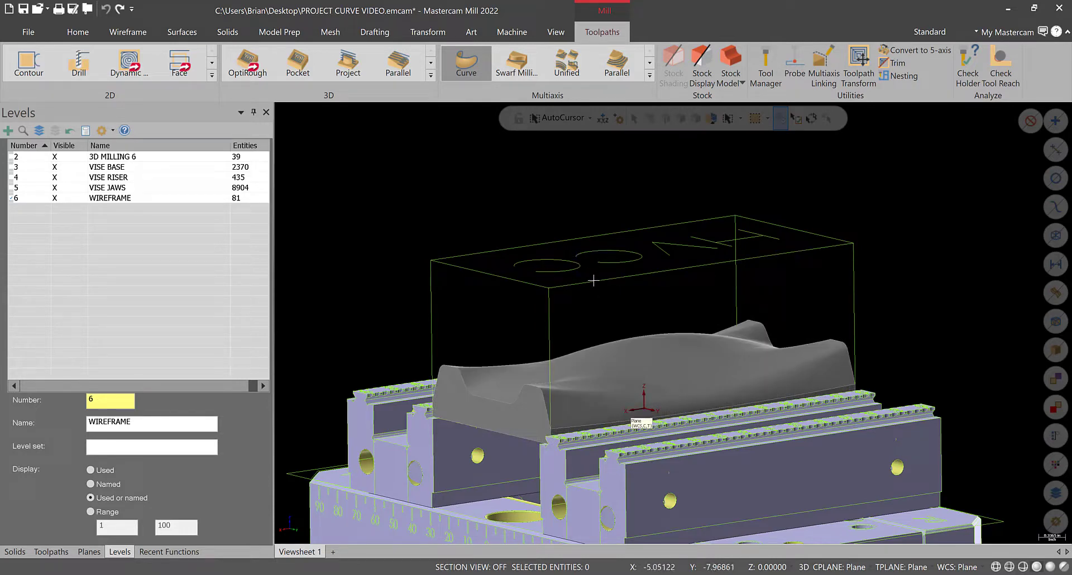
Hide the VISE JAWS, VISE RISER and VISE BASE levels so only the part and wireframe show
left_click(66, 187)
left_click(66, 177)
left_click(66, 166)
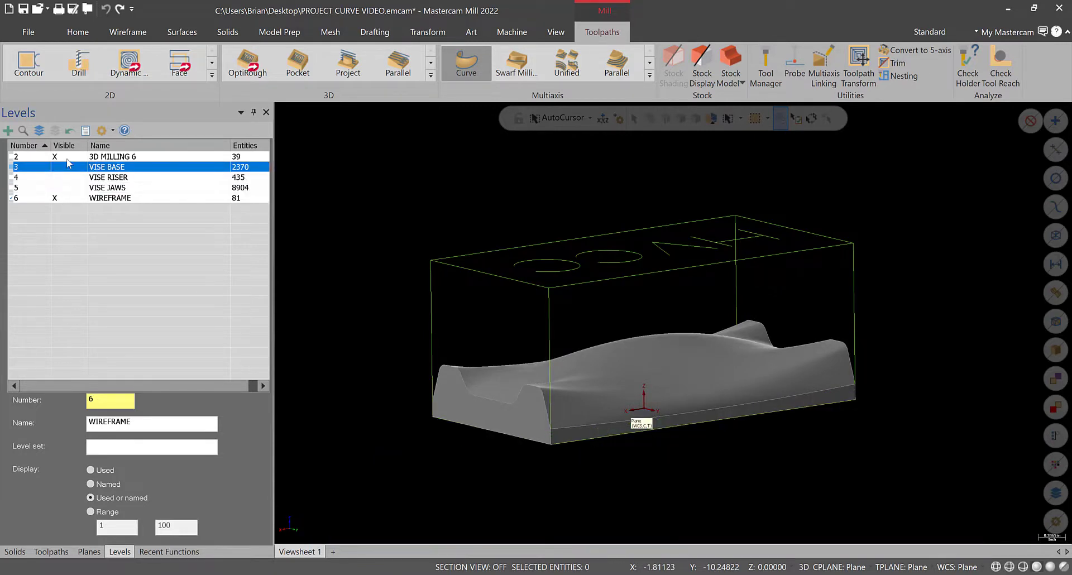
mouse_move(629, 355)
middle_mouse_down()
mouse_move(562, 354)
mouse_move(564, 371)
middle_mouse_up()
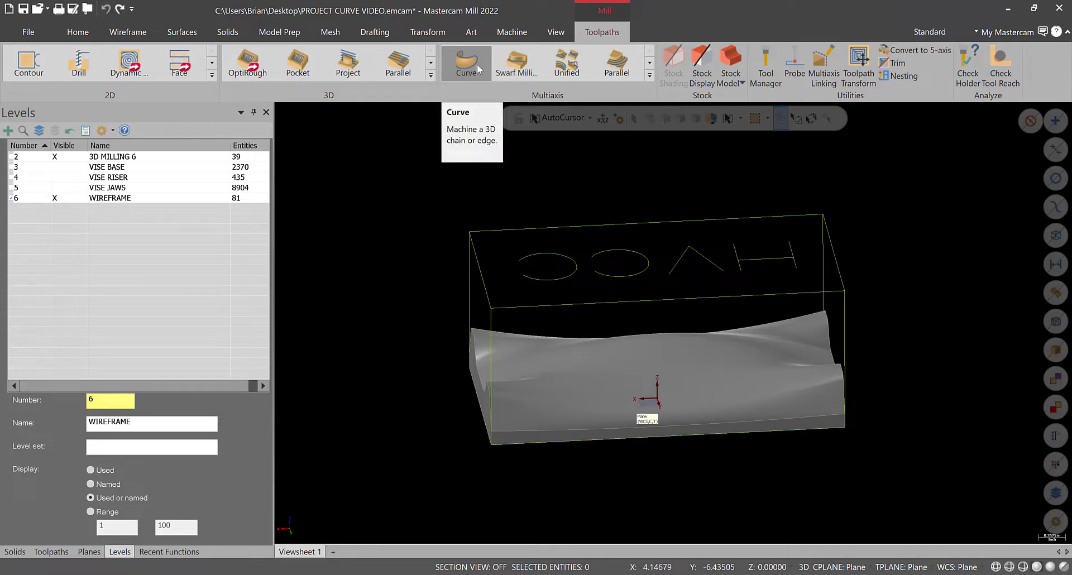
Start the Project command and select all the HVCC lettering above the part as the entities to project
left_click(427, 32)
left_click(135, 58)
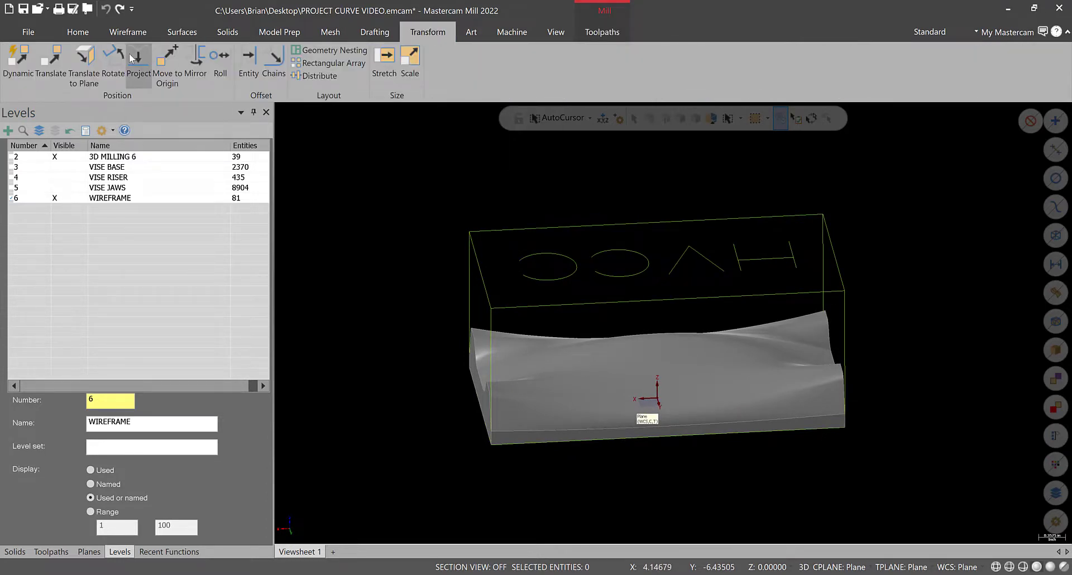
middle_click_drag(601, 283, 598, 293)
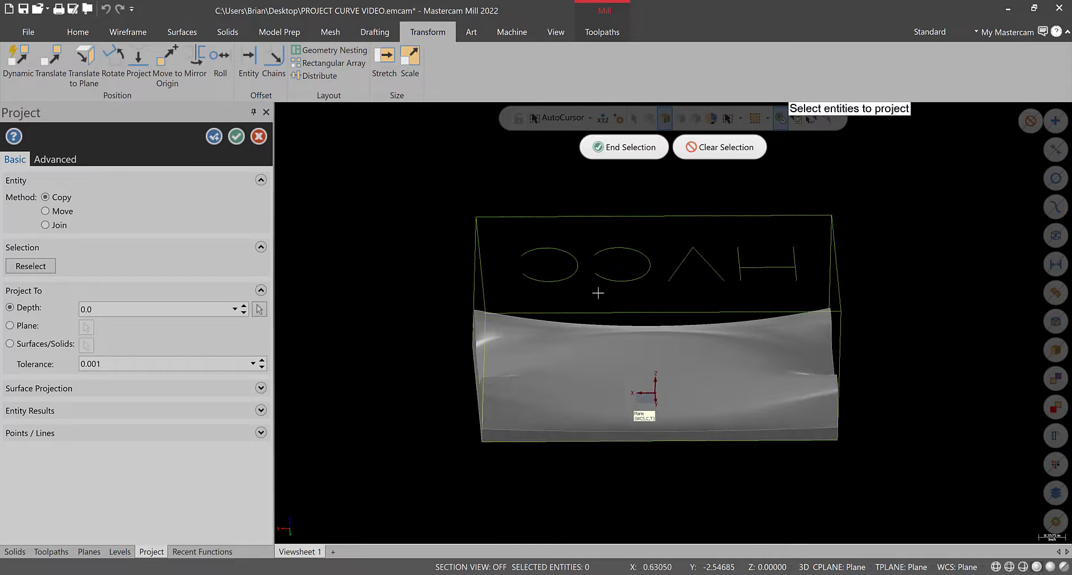
left_click_drag(511, 238, 806, 294)
left_click(624, 147)
Project a copy of the lettering onto the part's contoured top face using the Surfaces/Solids option
mouse_move(614, 394)
middle_mouse_down()
mouse_move(641, 354)
mouse_move(671, 386)
middle_mouse_up()
left_click(26, 345)
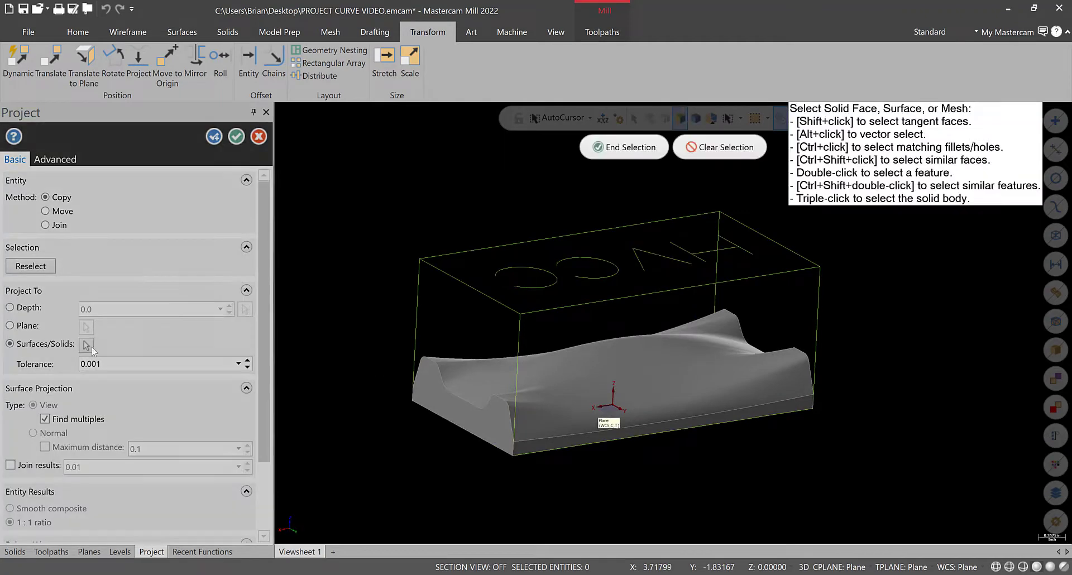
left_click(624, 147)
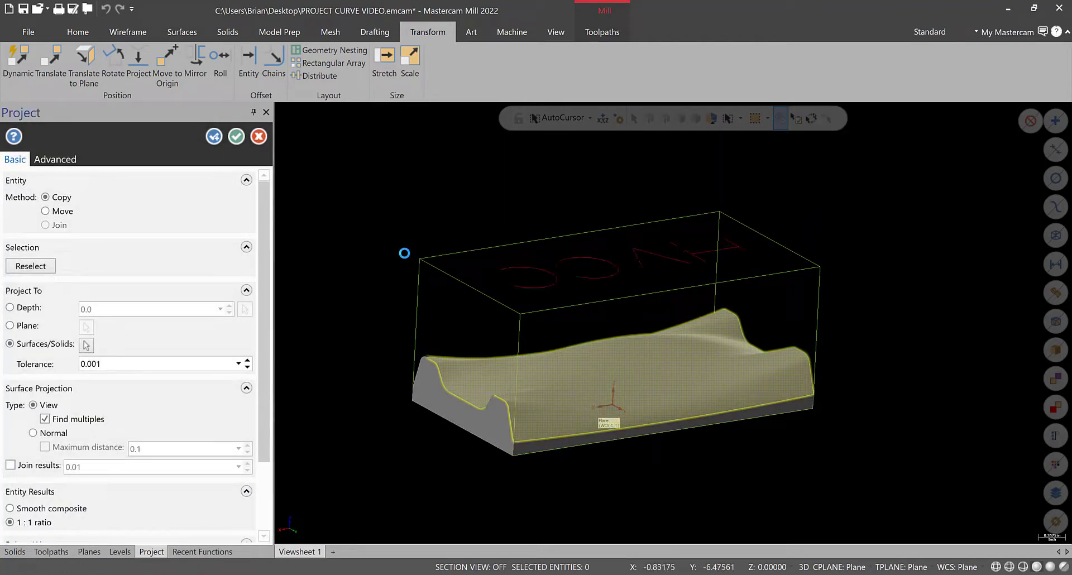
middle_click_drag(586, 403, 634, 419)
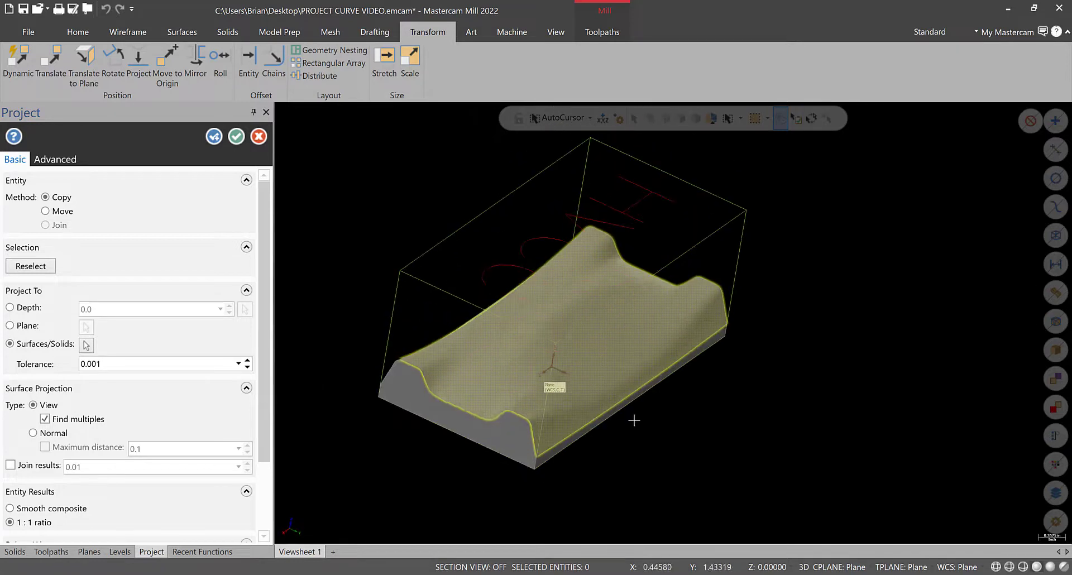
left_click(236, 137)
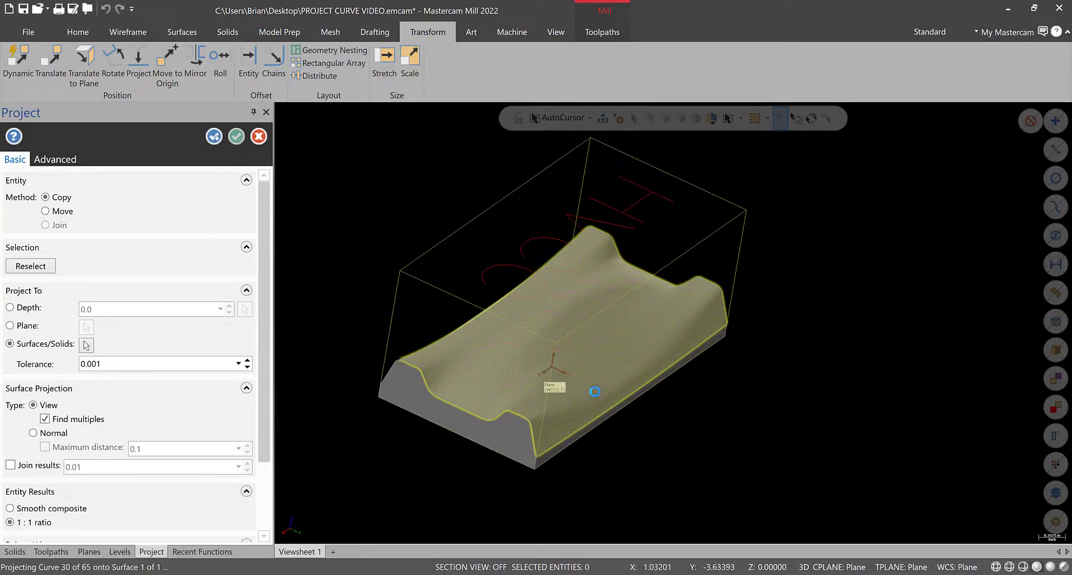
Clear the result colors from the original and projected lettering
right_click(662, 442)
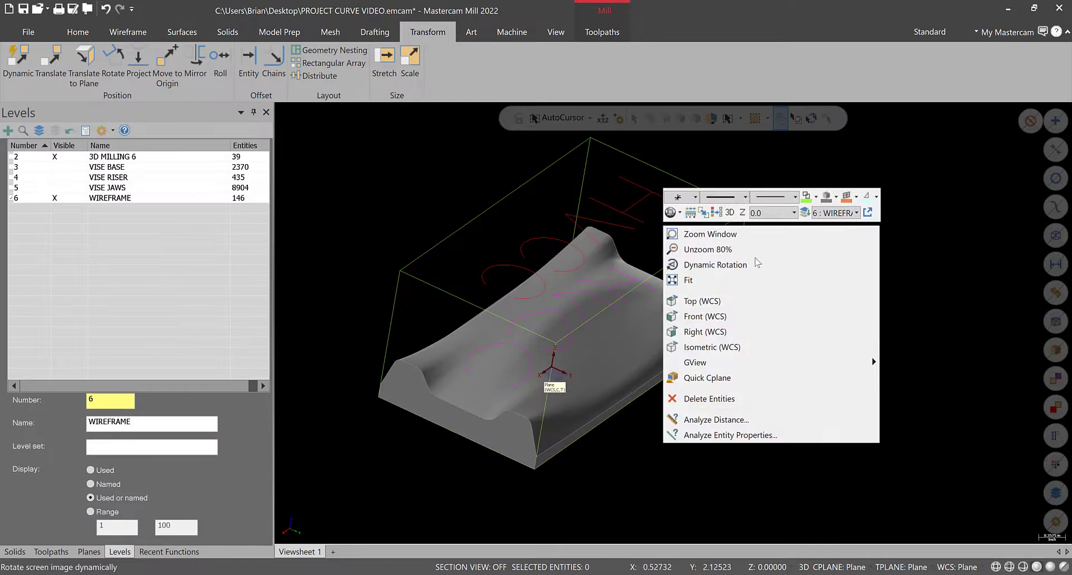
left_click(718, 213)
middle_click_drag(725, 419, 577, 416)
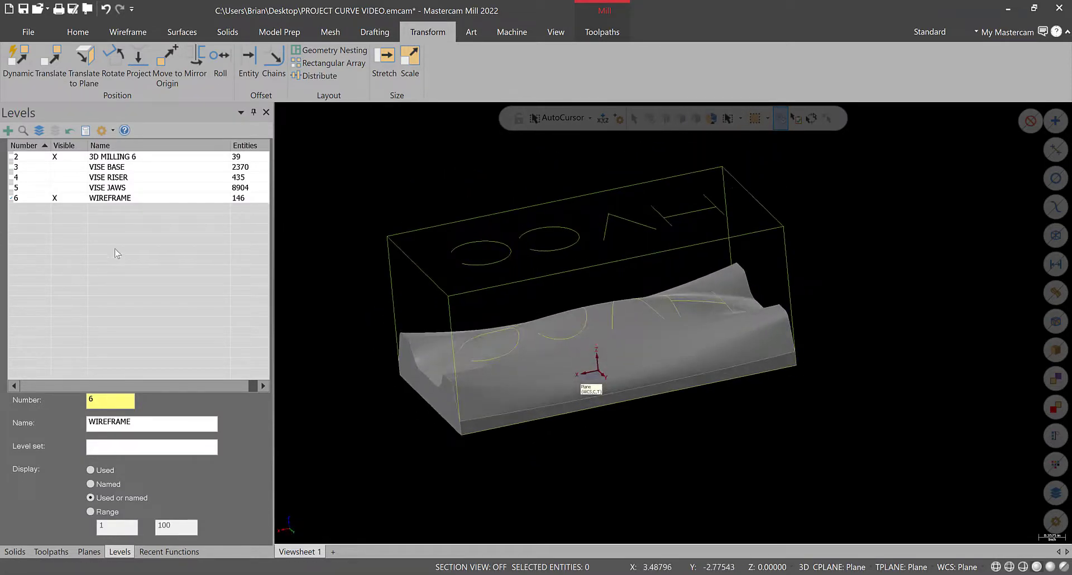
Show the VISE BASE, VISE JAWS and VISE RISER levels with the part again
left_click(69, 167)
left_click(67, 187)
left_click(65, 176)
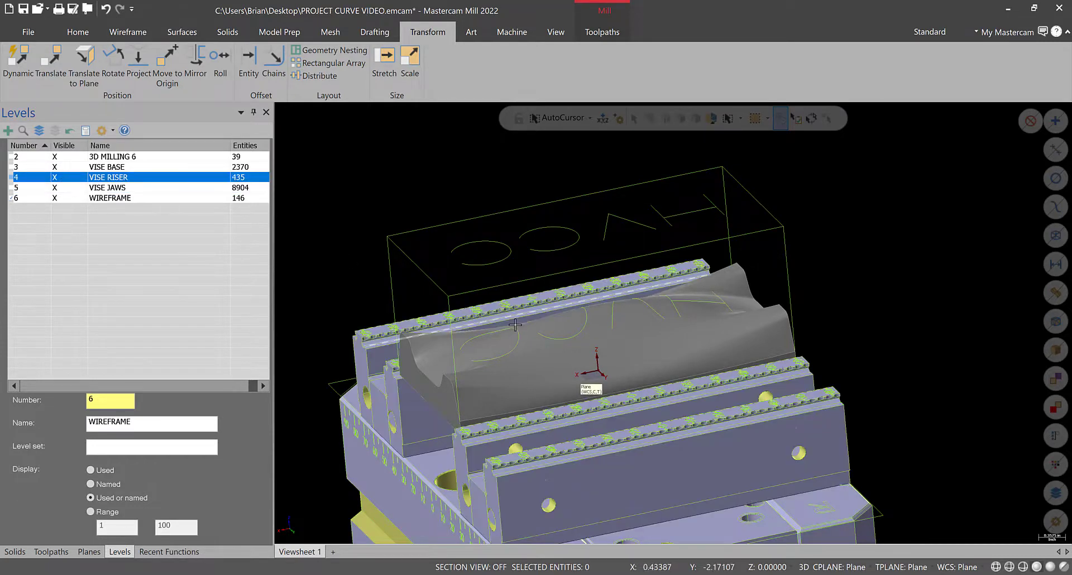
middle_click_drag(514, 324, 596, 387)
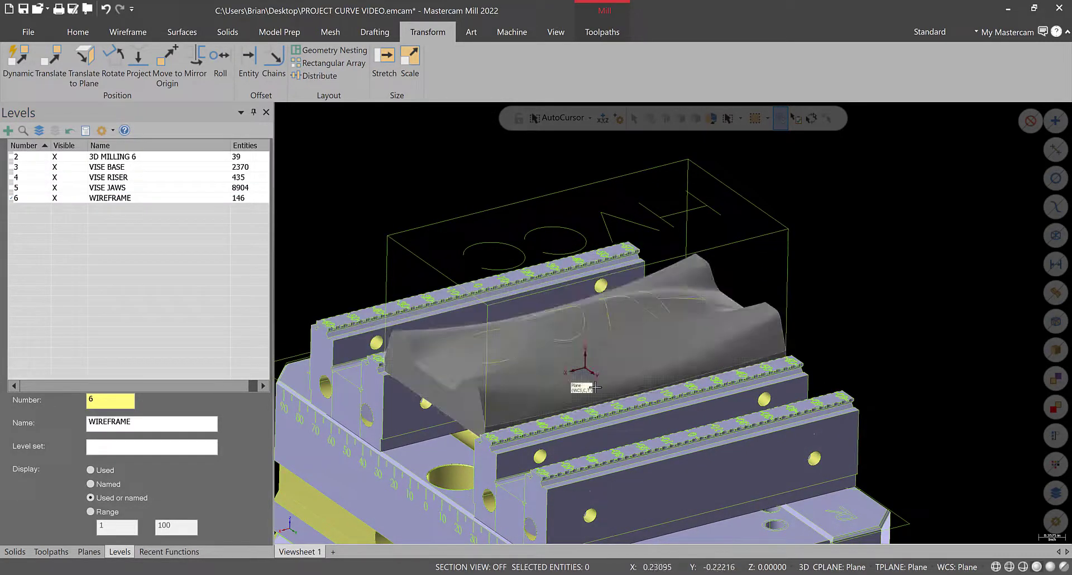
Create a new multiaxis Curve toolpath in Toolpath Group-1
left_click(51, 552)
left_click(600, 32)
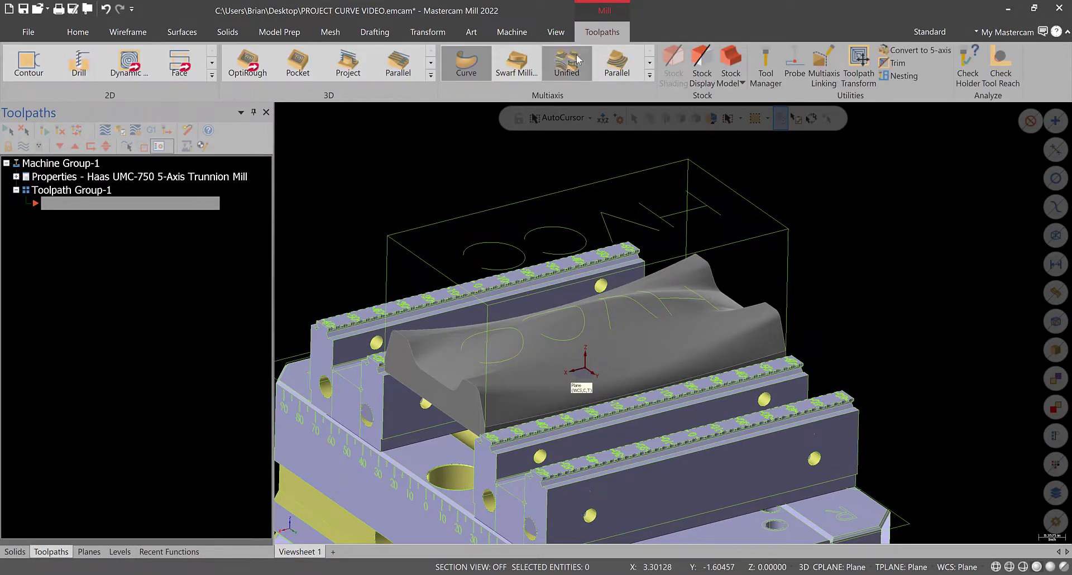
left_click(463, 62)
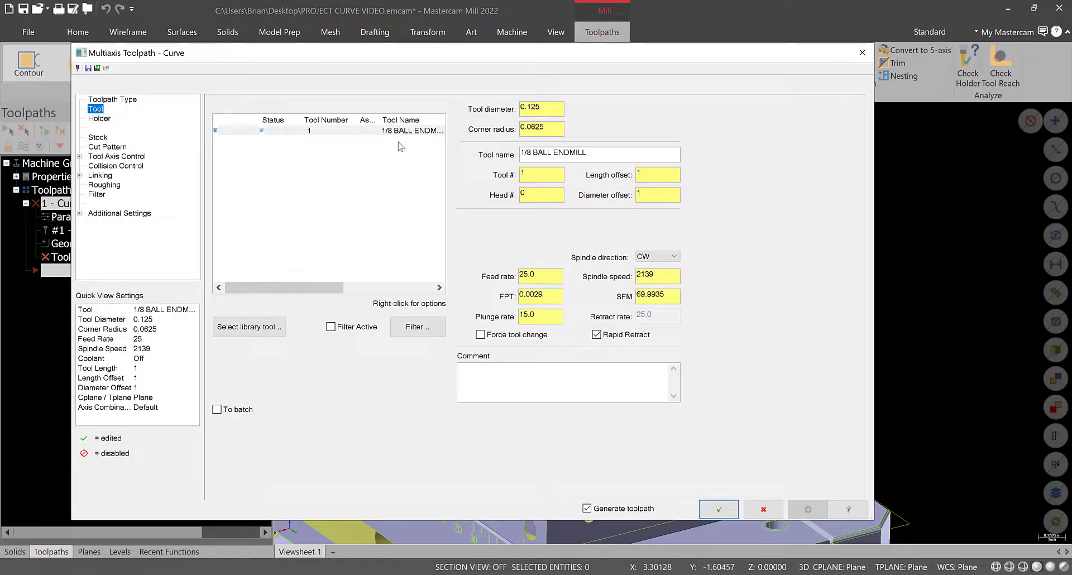
Review the Cut Pattern, Tool Axis Control and Collision Control settings, declining to select the missing geometry
left_click(102, 147)
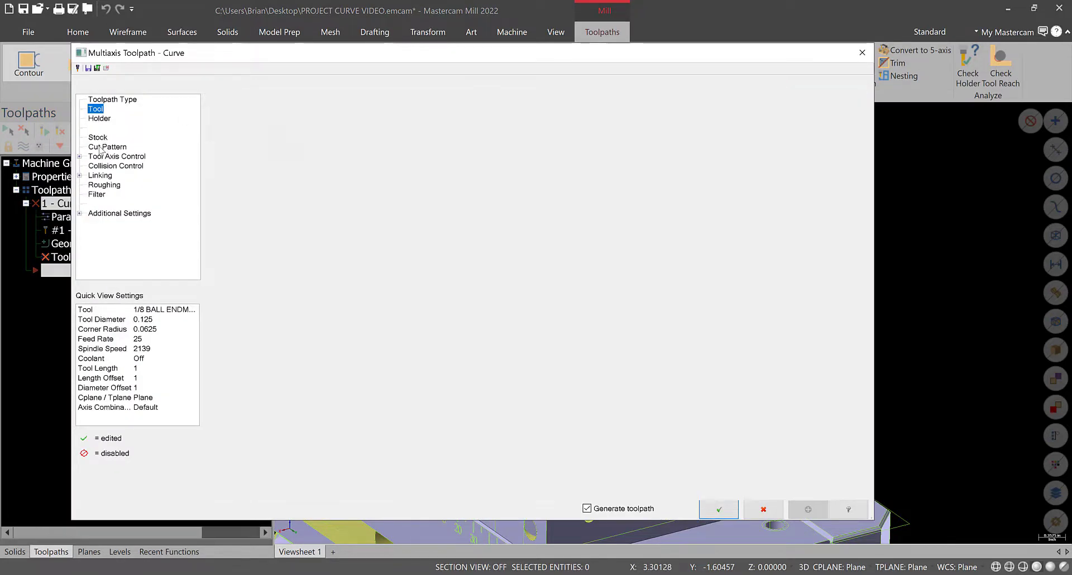
left_click(120, 157)
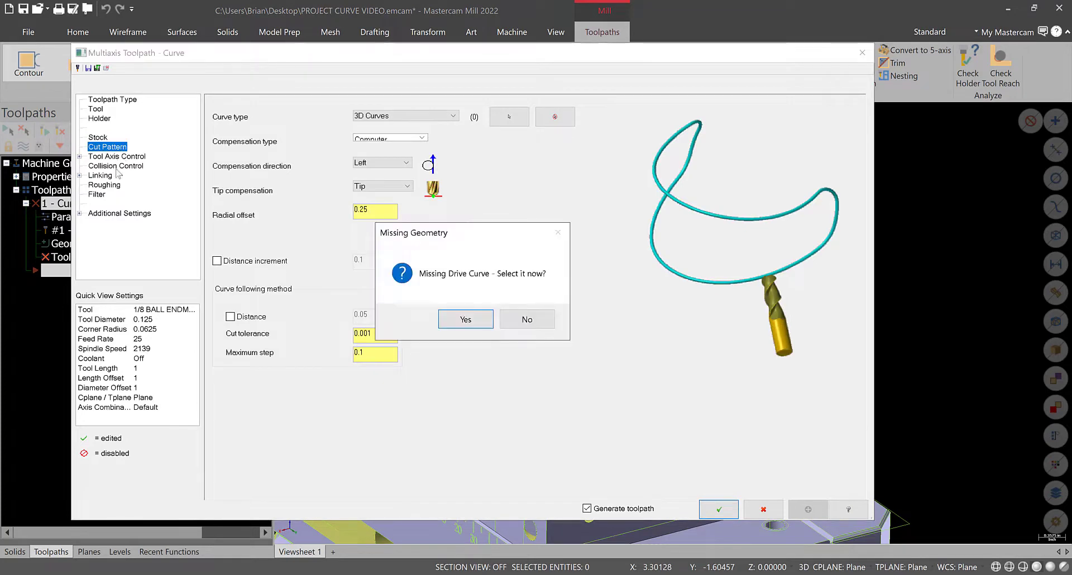
left_click(506, 317)
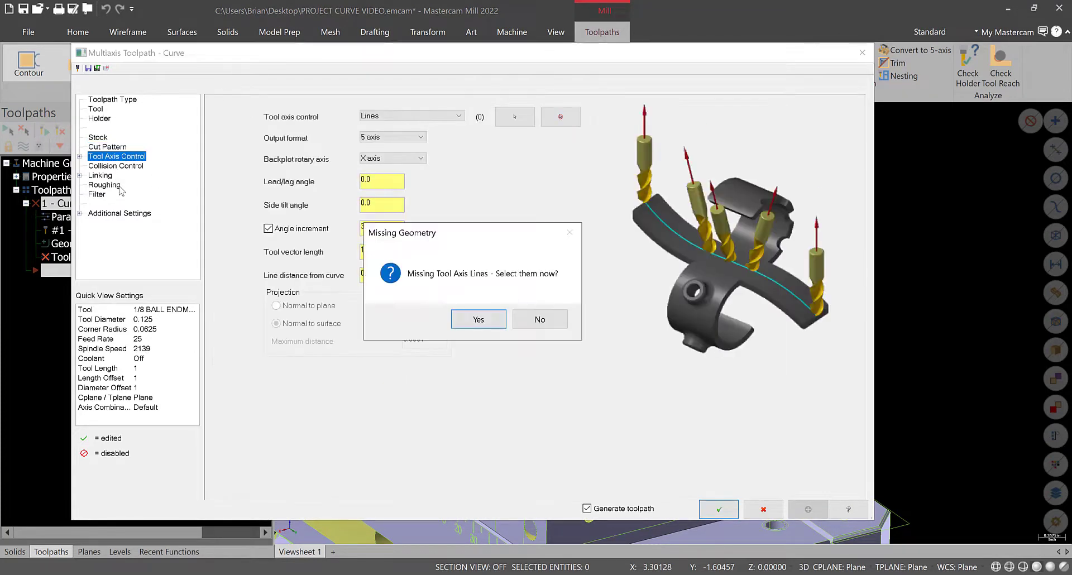
left_click(525, 321)
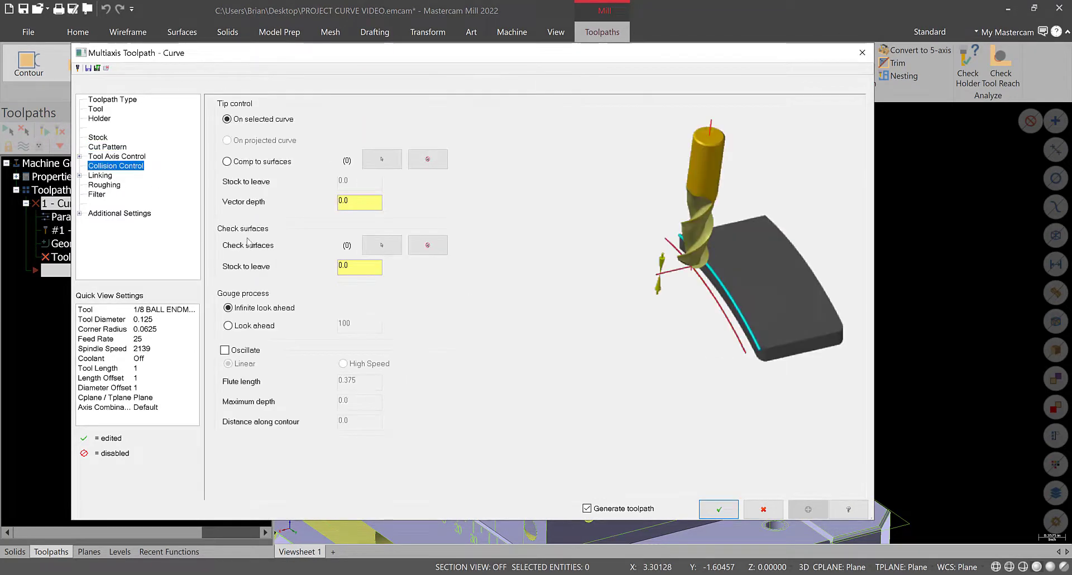
Set the cut pattern's curve type to 3D Curves and begin choosing the drive curves
left_click(109, 147)
left_click(413, 116)
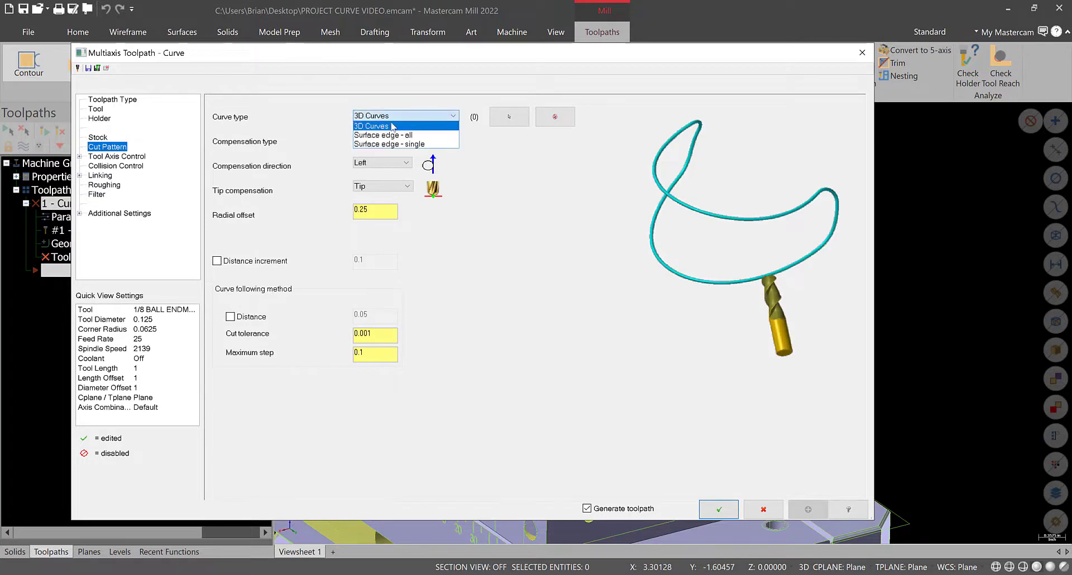
left_click(392, 126)
left_click(509, 116)
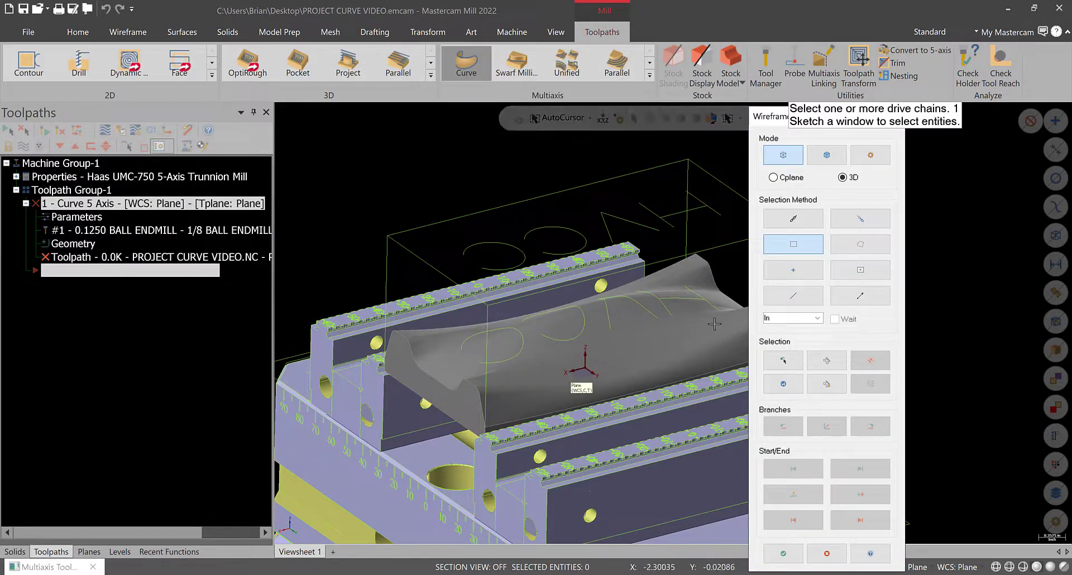
middle_click_drag(714, 324, 609, 332)
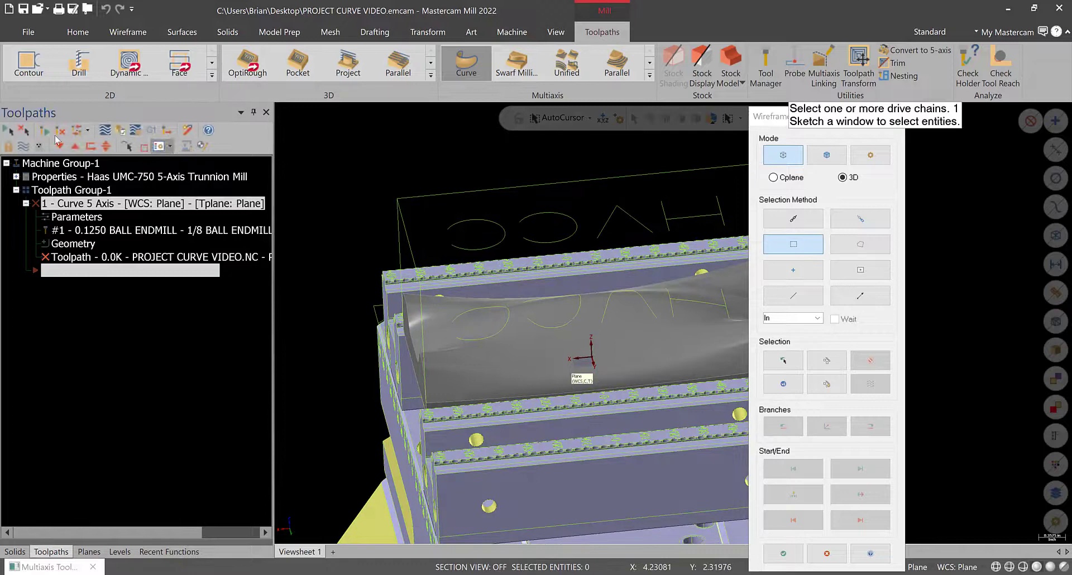
Hide the VISE JAWS, VISE RISER, VISE BASE and 3D MILLING 6 levels, leaving only WIREFRAME visible
left_click(119, 552)
left_click(64, 178)
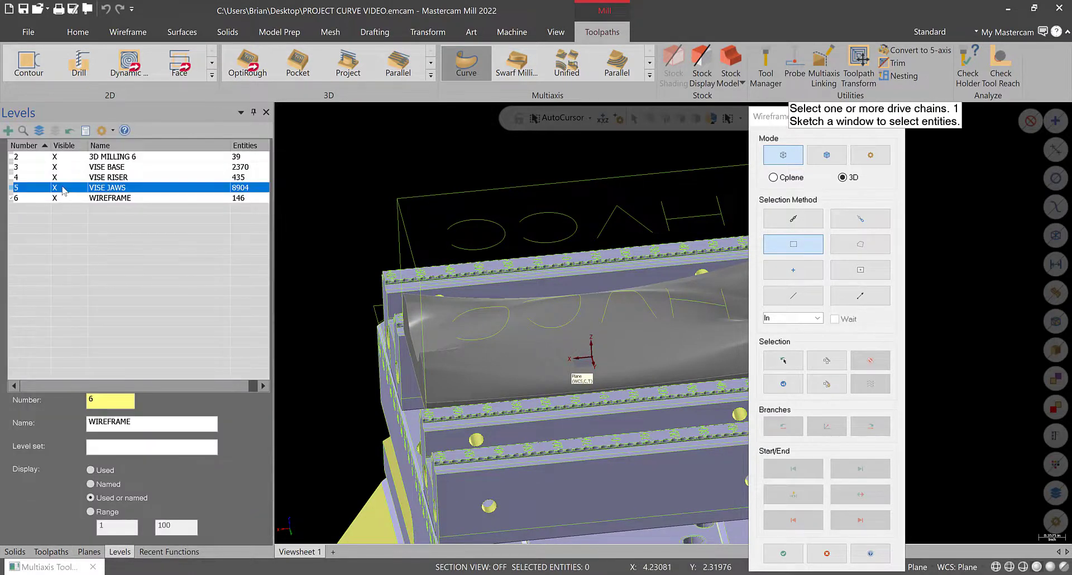
left_click(65, 168)
left_click(65, 158)
Window-select the projected HVCC lettering as the drive chains, with the start point near the end of the H
mouse_move(311, 297)
middle_mouse_down()
mouse_move(328, 266)
mouse_move(307, 278)
middle_mouse_up()
scroll(300, 277, "down", 1)
middle_click_drag(731, 359, 535, 313)
mouse_move(415, 281)
left_mouse_down()
mouse_move(491, 323)
mouse_move(627, 325)
left_mouse_up()
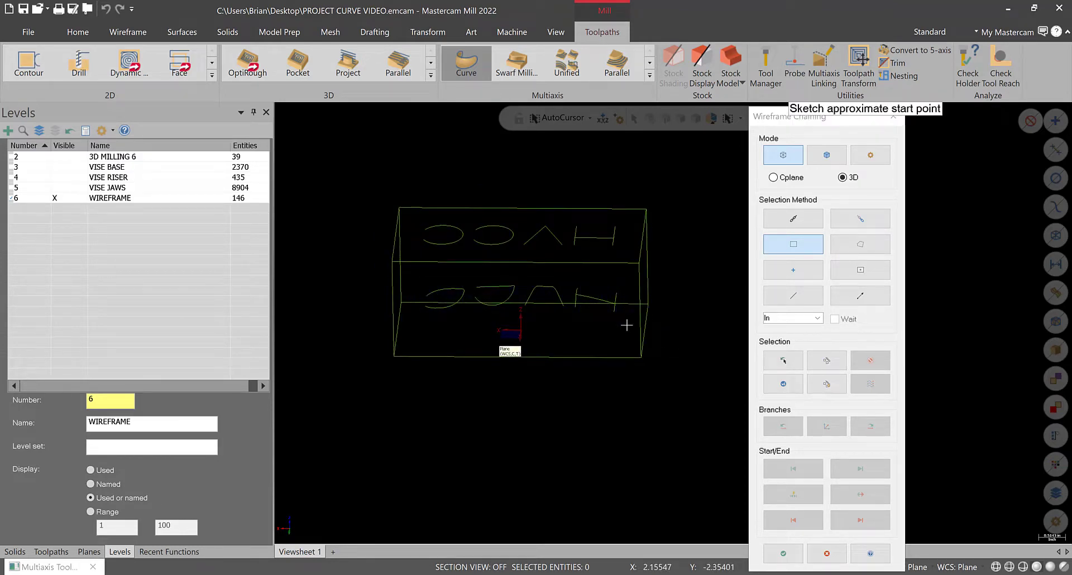
left_click(617, 291)
left_click(783, 553)
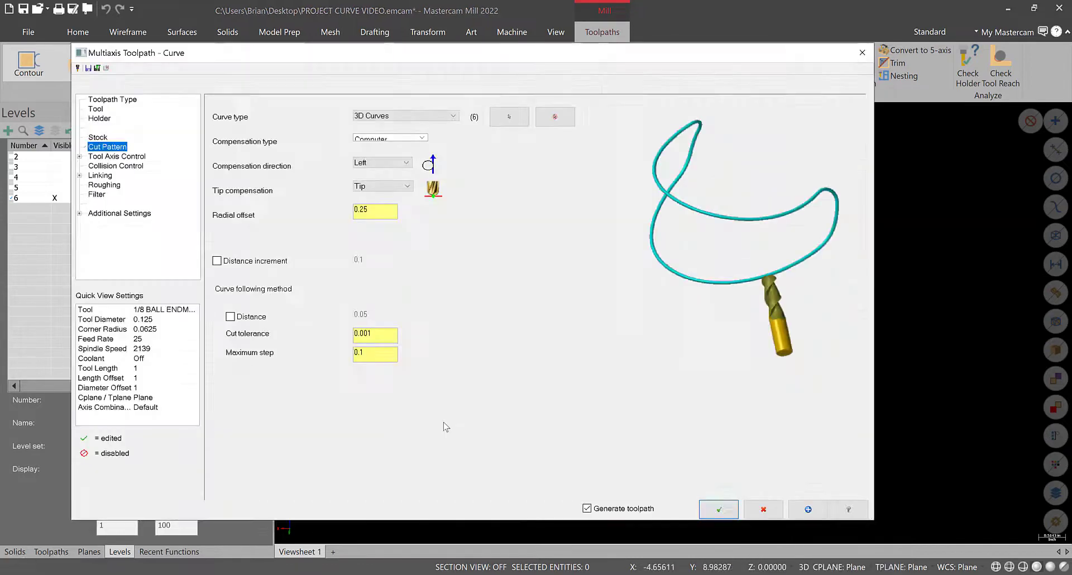
Turn the cut pattern's compensation type off and set the radial offset to 0
left_click(393, 140)
left_click(371, 168)
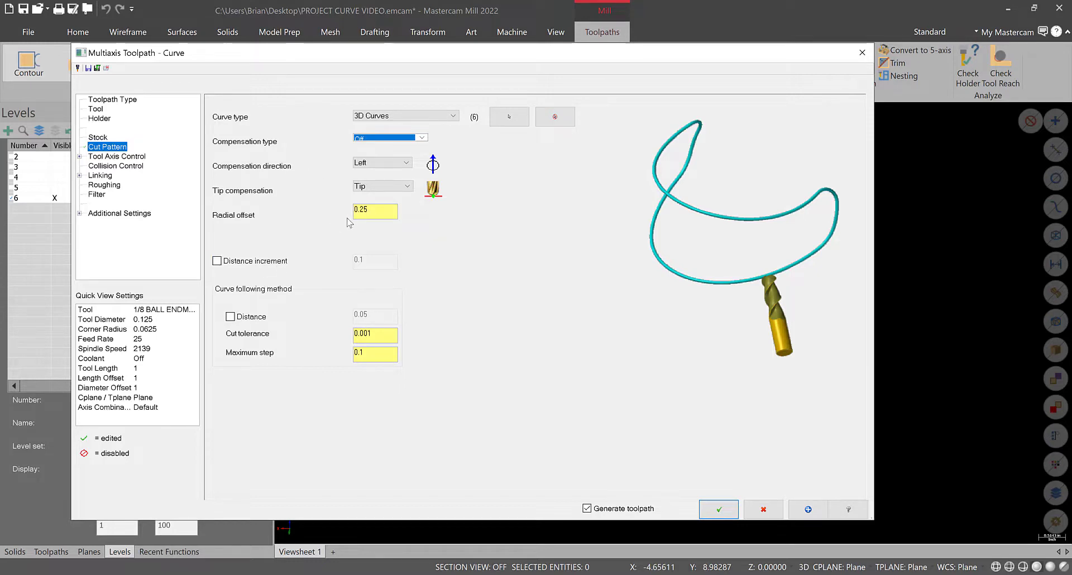
left_click(369, 218)
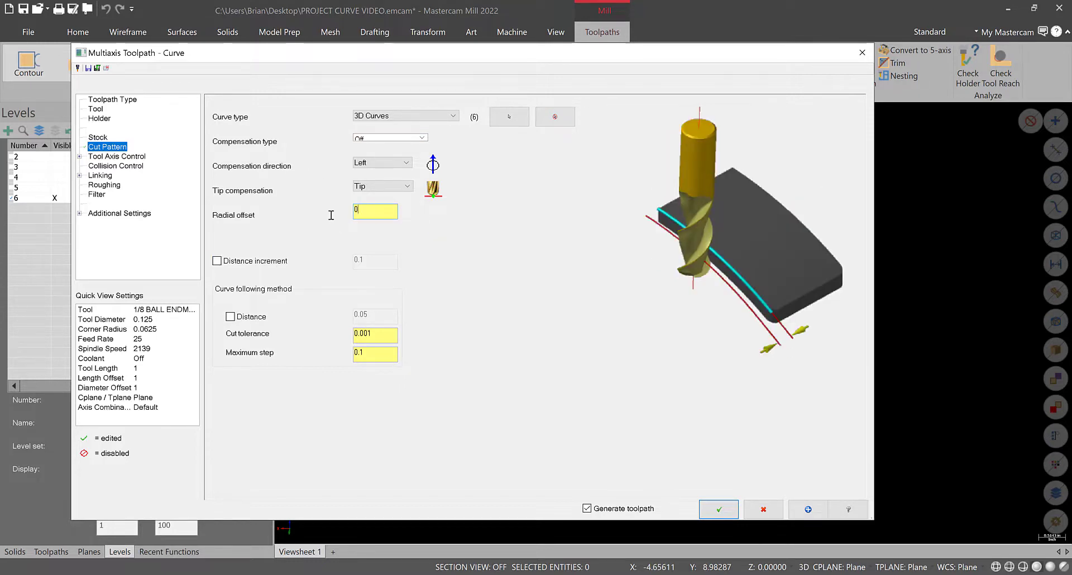
Set the Curve toolpath's tool axis control to Surface and begin choosing the missing tool axis surface
left_click(112, 156)
left_click(429, 117)
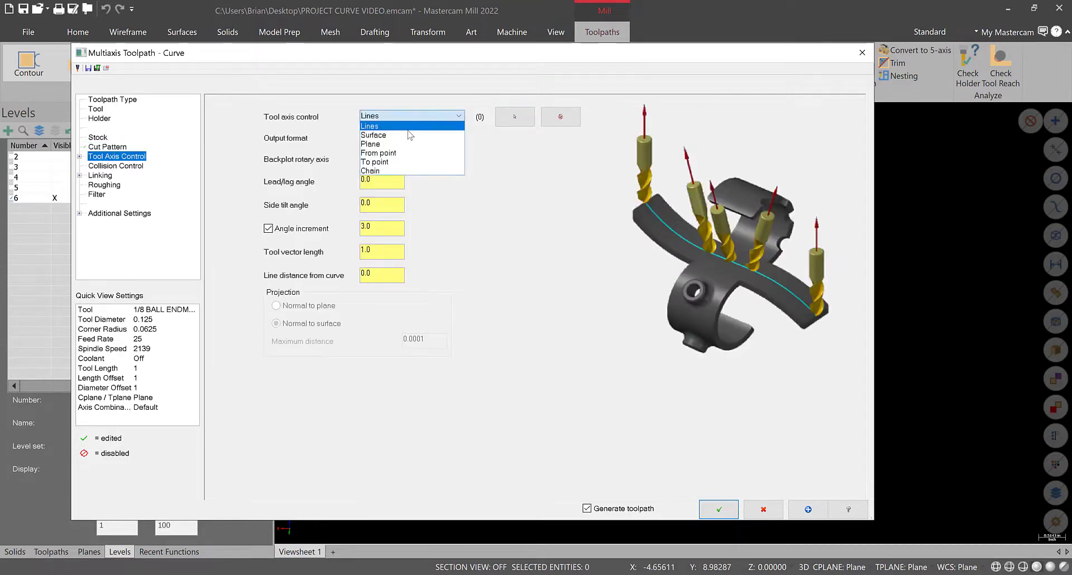
left_click(373, 135)
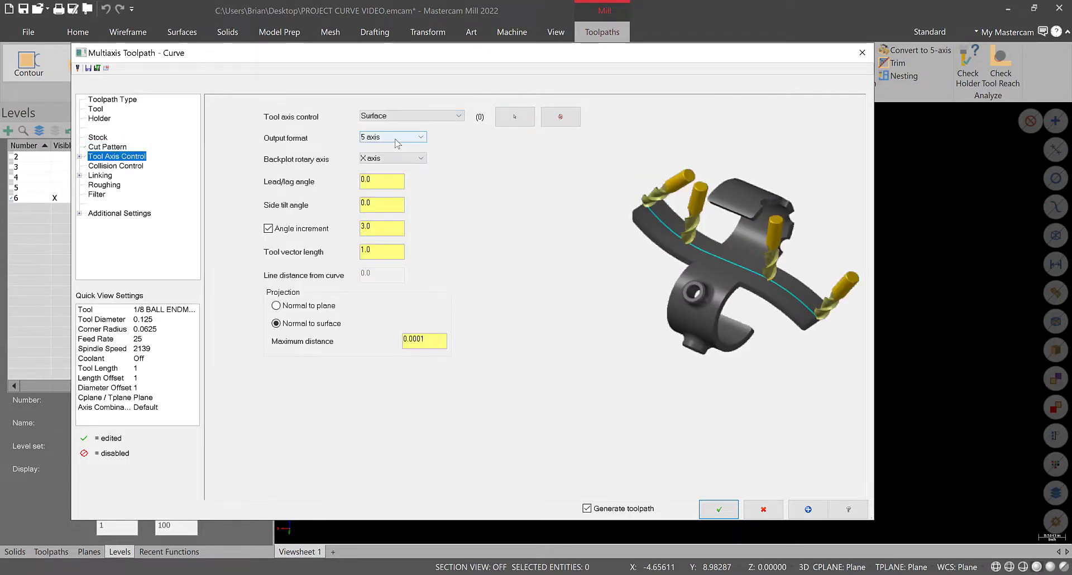
left_click(125, 167)
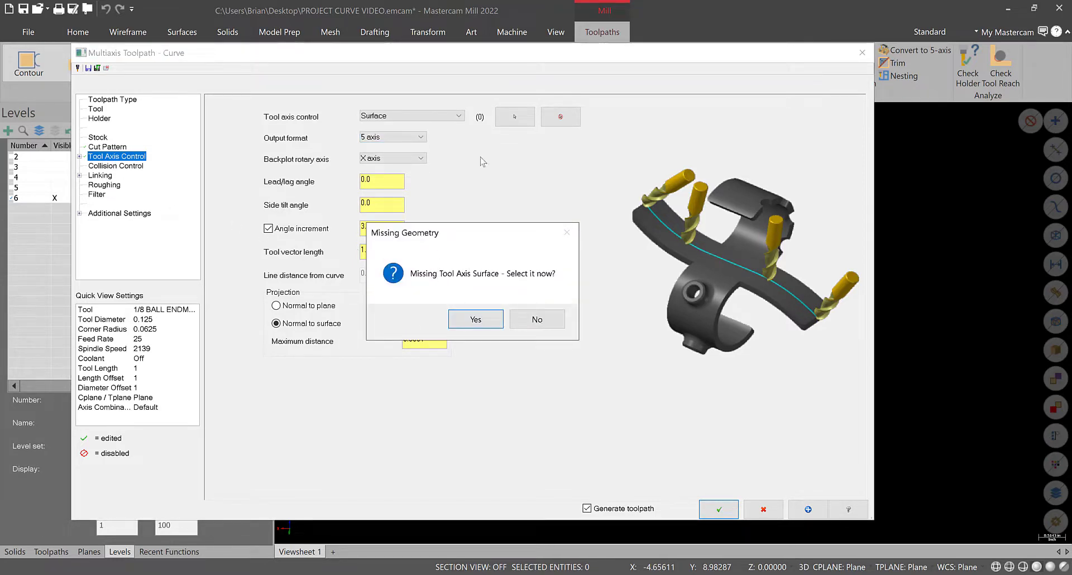
left_click(500, 321)
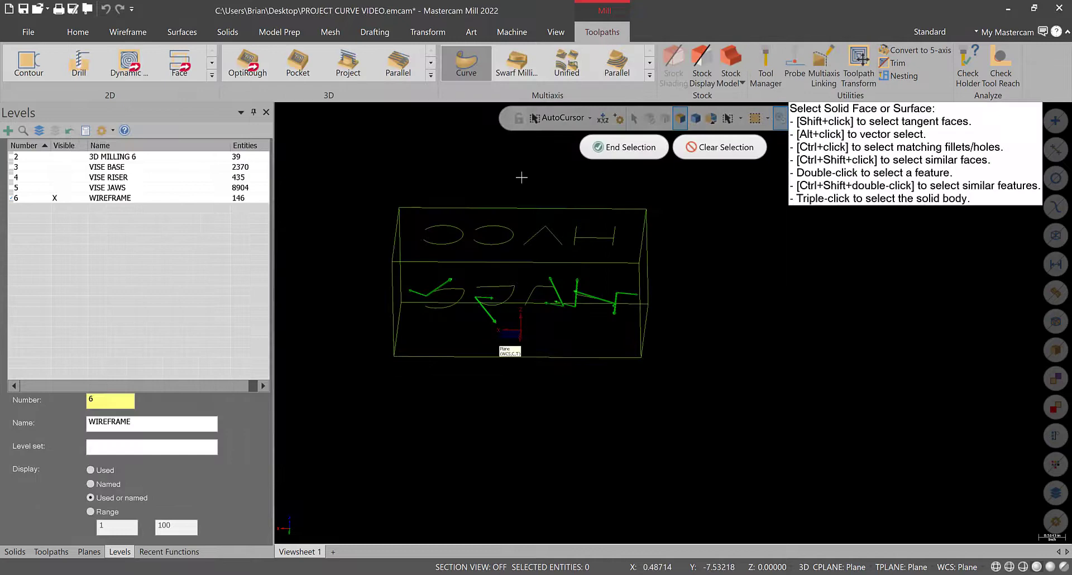
Make the 3D MILLING 6 level visible and pick the contoured part as the tool axis surface
scroll(114, 284, "down", 1)
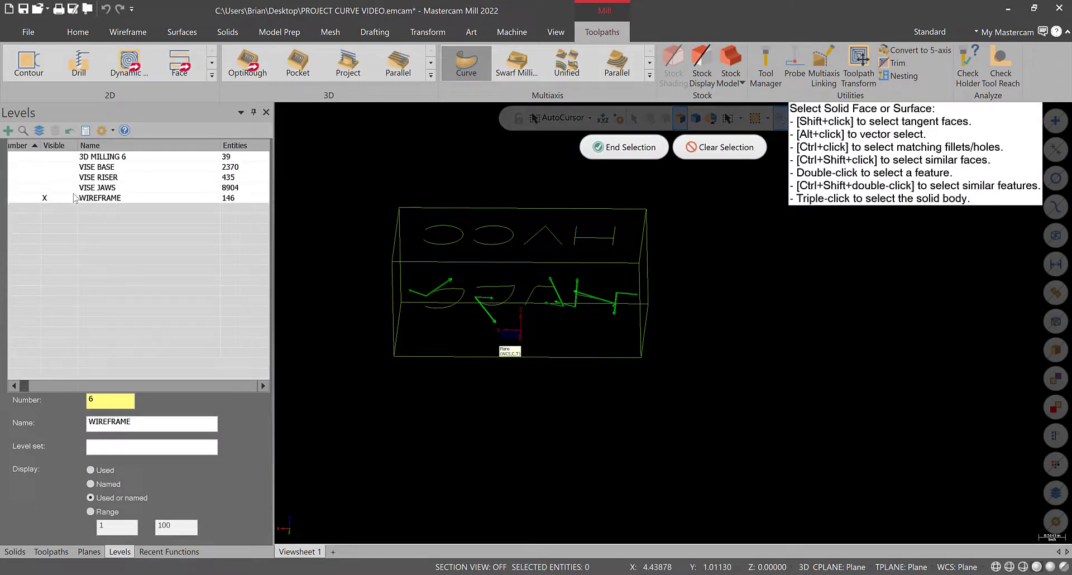
left_click(65, 157)
left_click(460, 326)
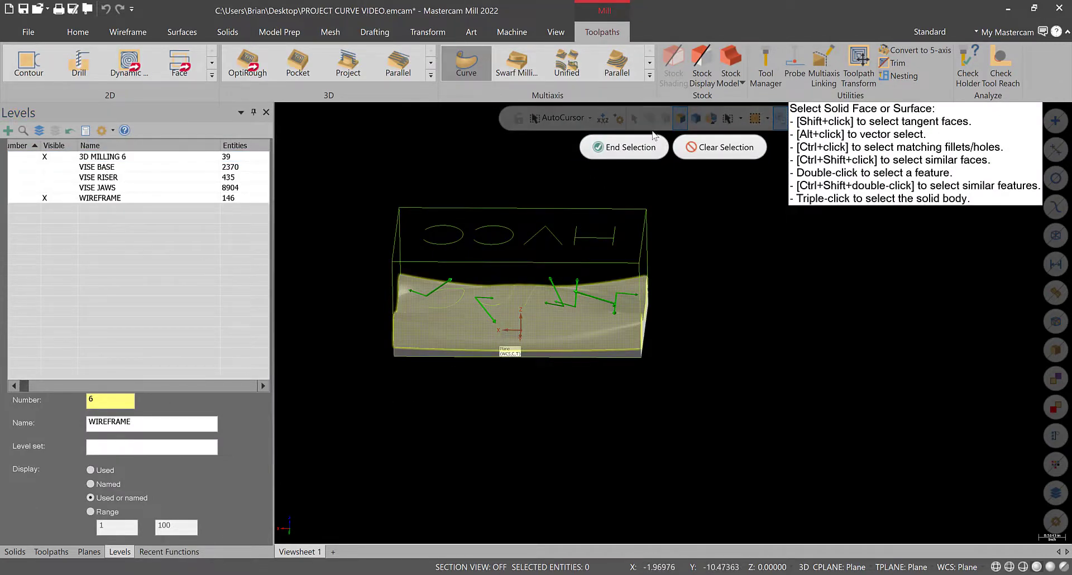
left_click(624, 148)
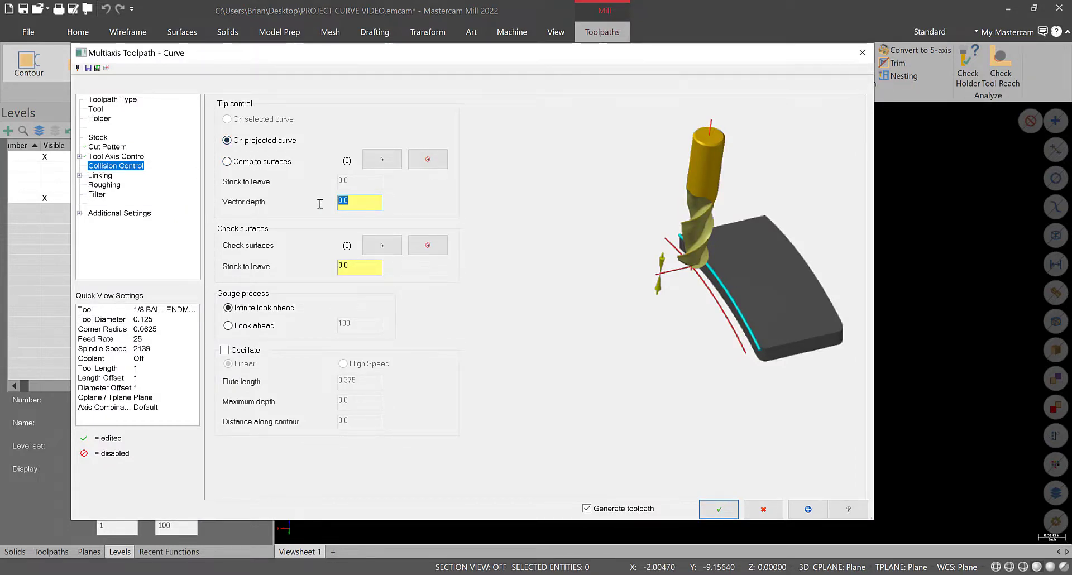
Set the collision control vector depth to -0.01, check the linking, roughing and filter settings, and generate the toolpath
key("Return")
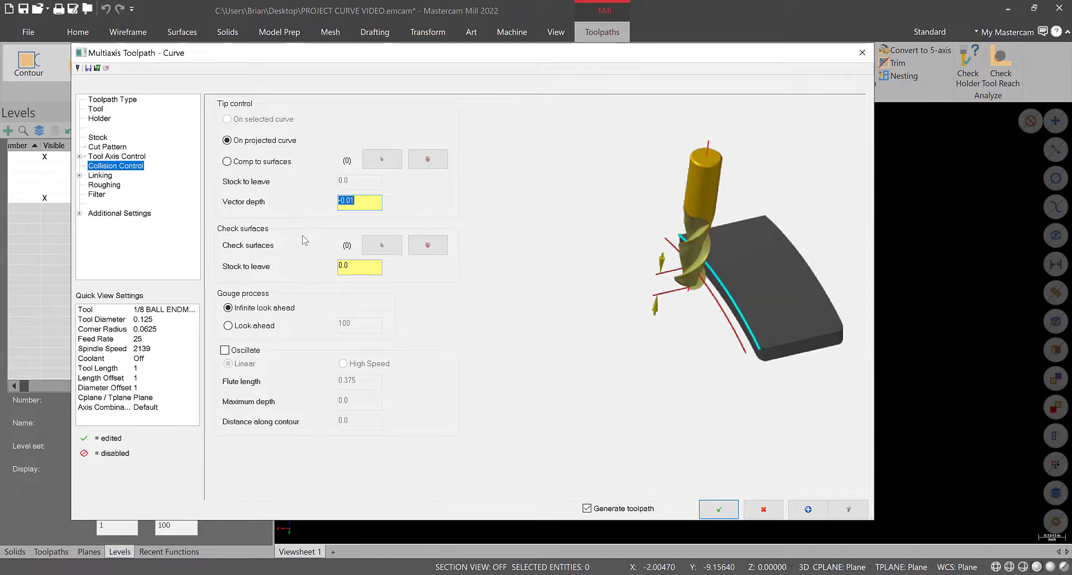
left_click(101, 176)
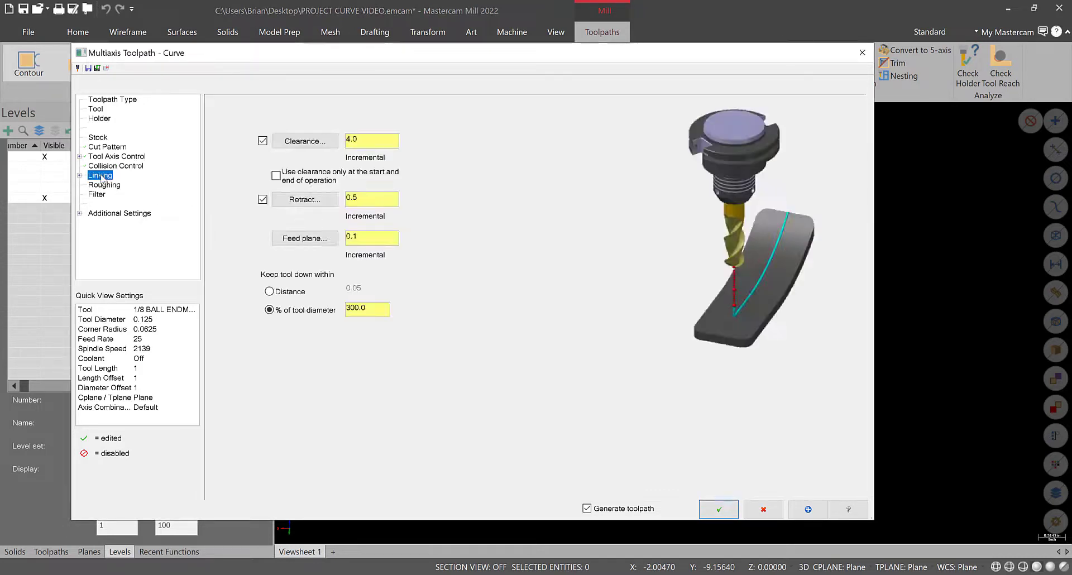
left_click(103, 187)
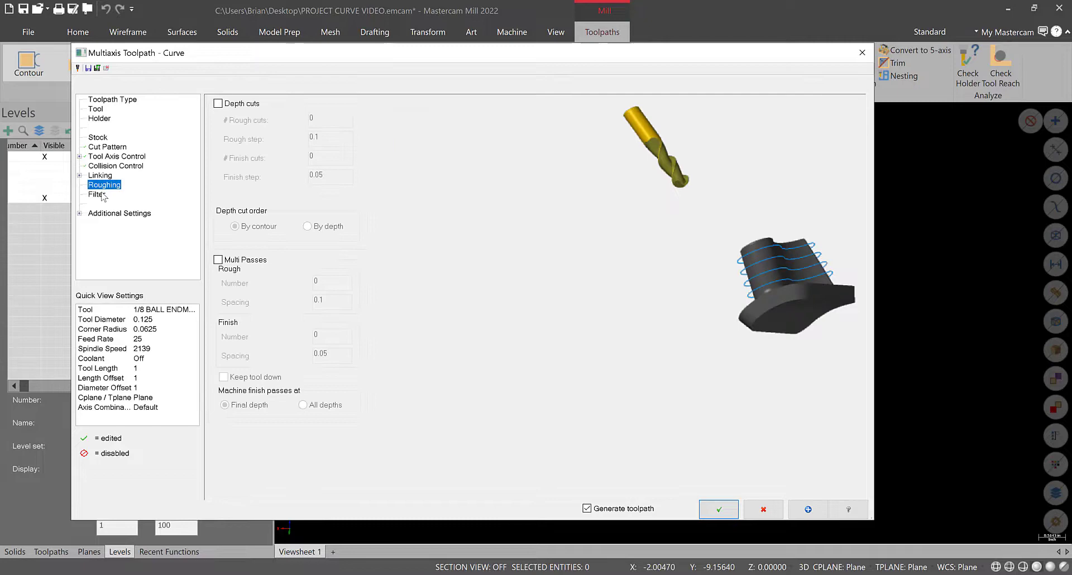
left_click(103, 193)
left_click(705, 513)
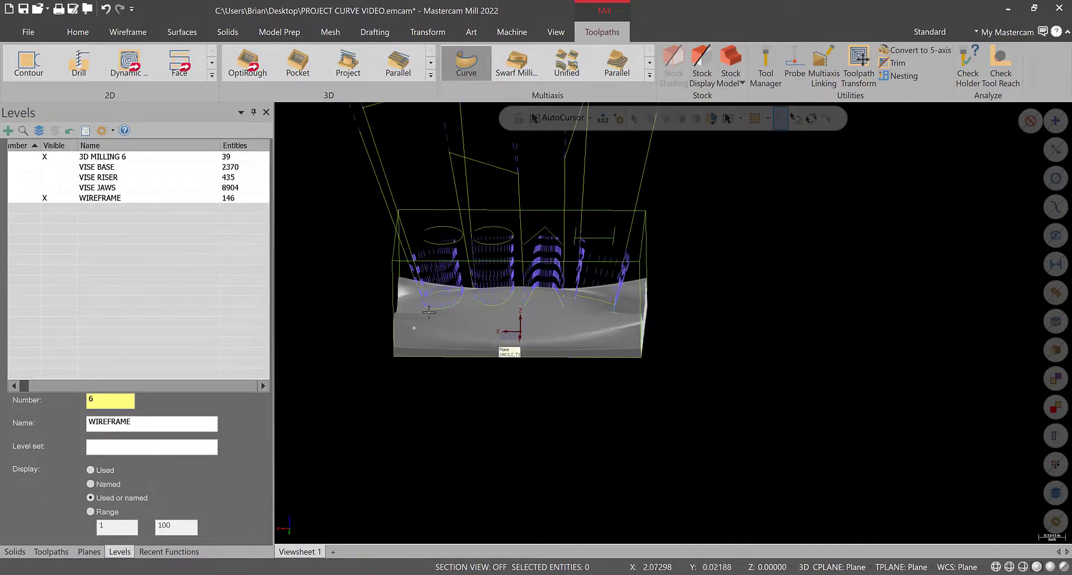
Edit the Curve 5 Axis operation's linking to a 2.0 incremental clearance used only at the operation's start and end, and regenerate the toolpath
middle_click_drag(414, 329, 337, 319)
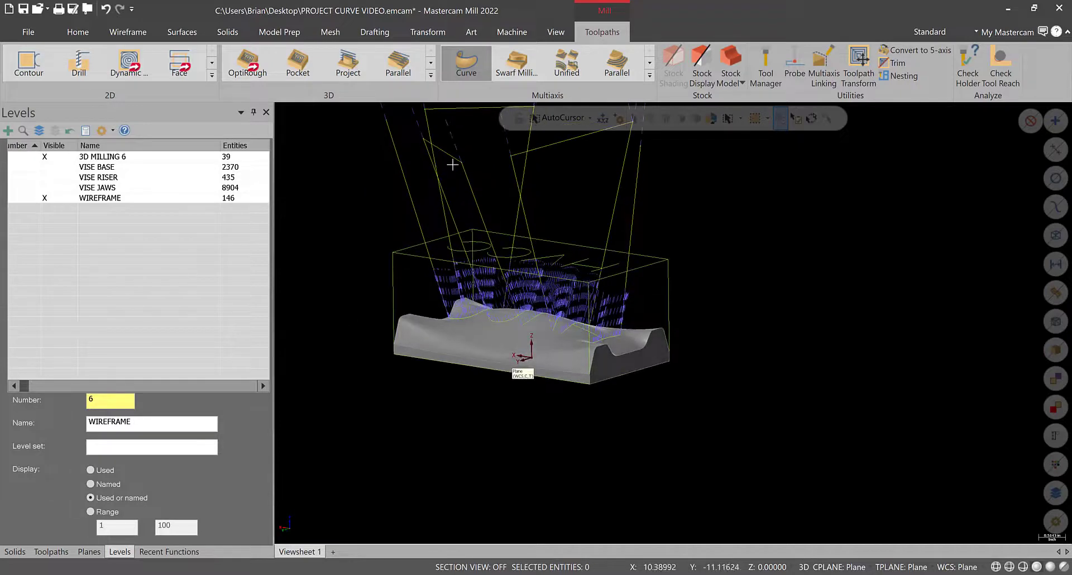
middle_click_drag(558, 310, 363, 171)
left_click(51, 552)
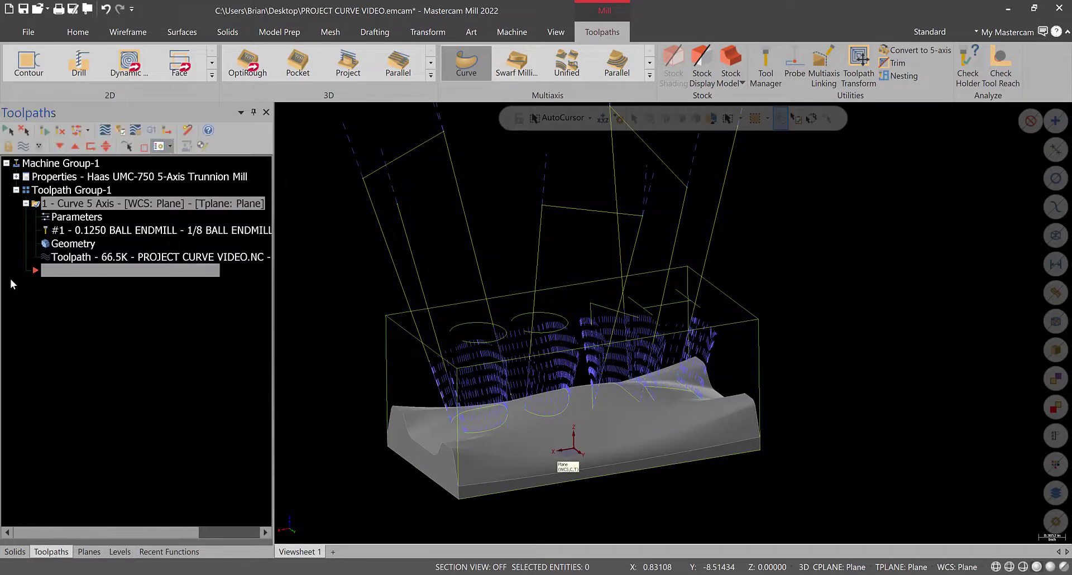
left_click(69, 216)
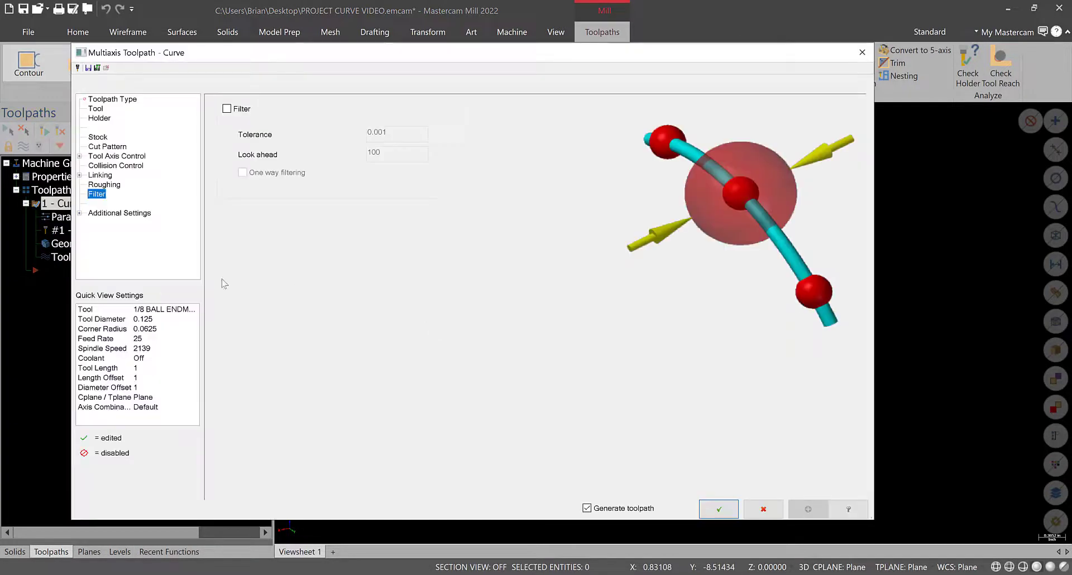
left_click(101, 175)
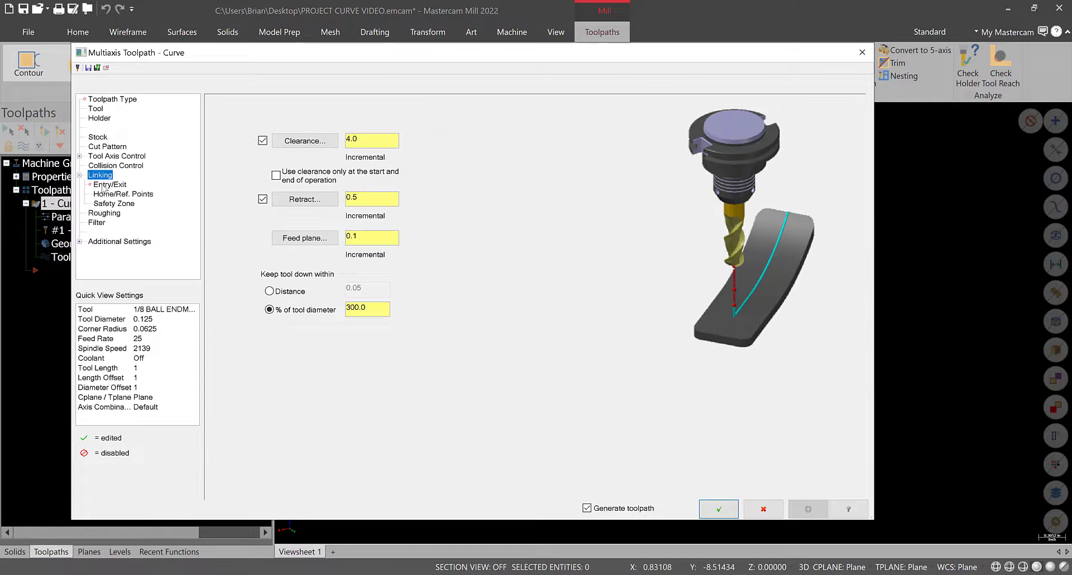
left_click(108, 185)
left_click(114, 194)
left_click(101, 175)
left_click(316, 184)
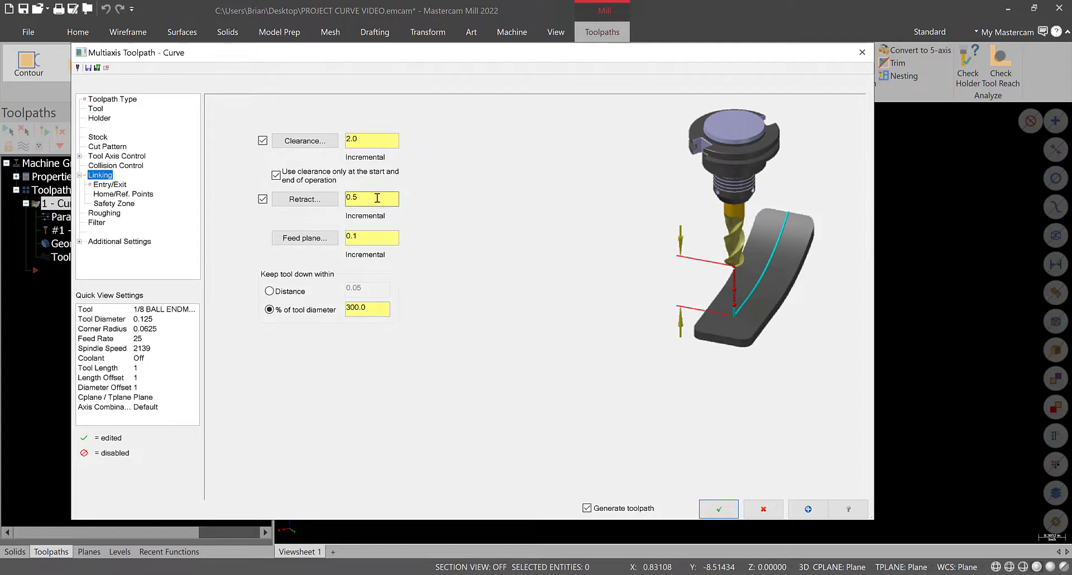
left_click(374, 240)
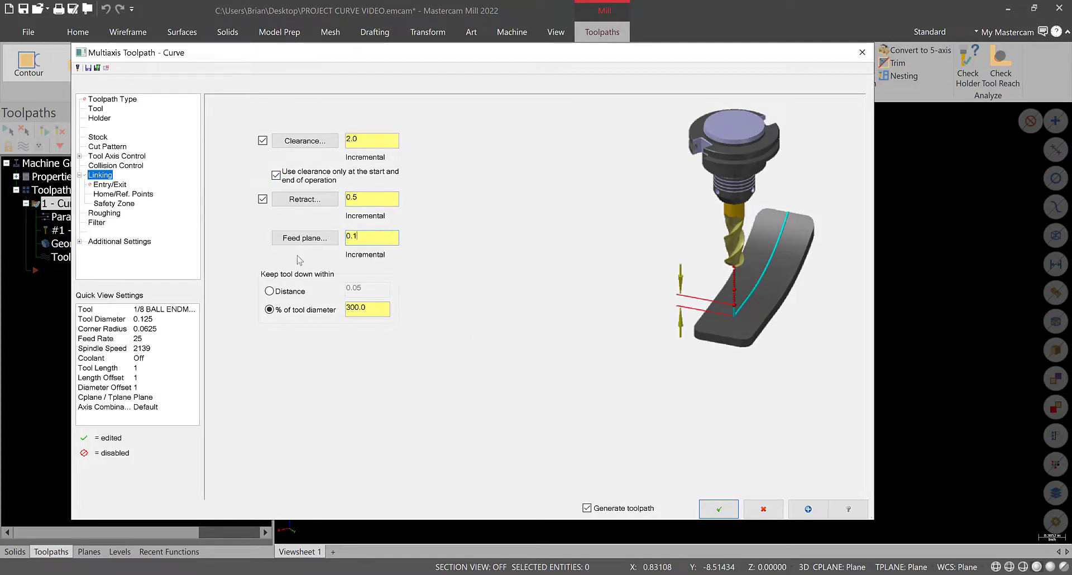
left_click(116, 166)
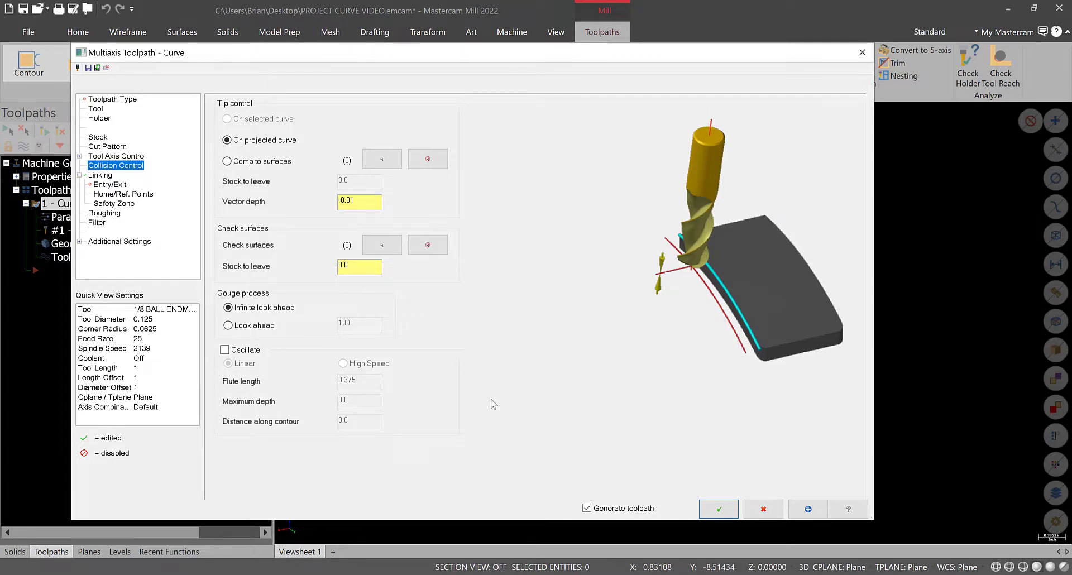
left_click(718, 510)
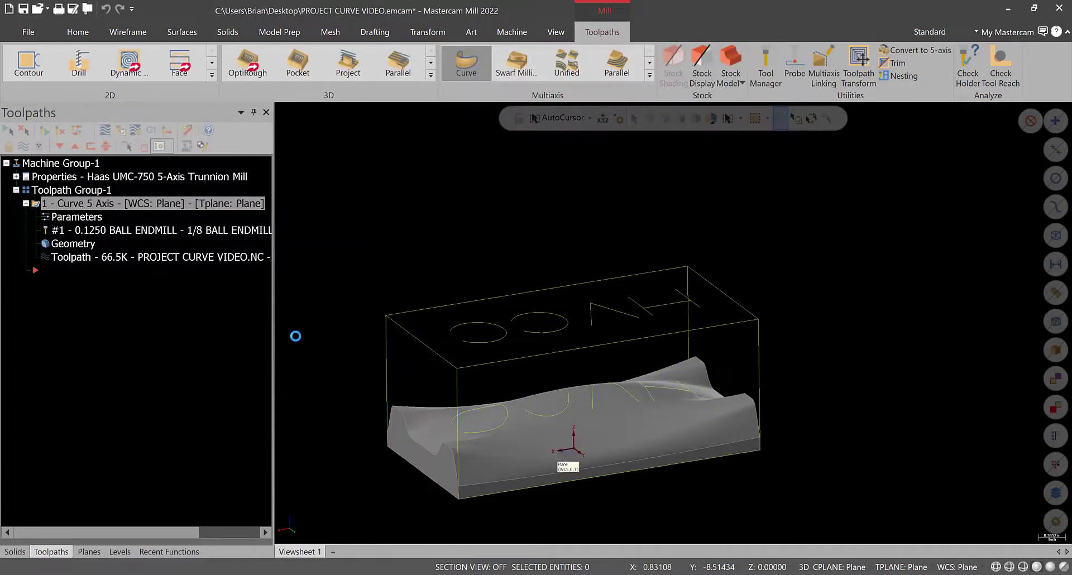
Simulate the Curve 5 Axis toolpath with the machine shown, examine the engraved lettering on the part, and close the simulator
mouse_move(451, 342)
middle_mouse_down()
mouse_move(507, 376)
mouse_move(435, 326)
mouse_move(480, 340)
middle_mouse_up()
scroll(480, 339, "down", 1)
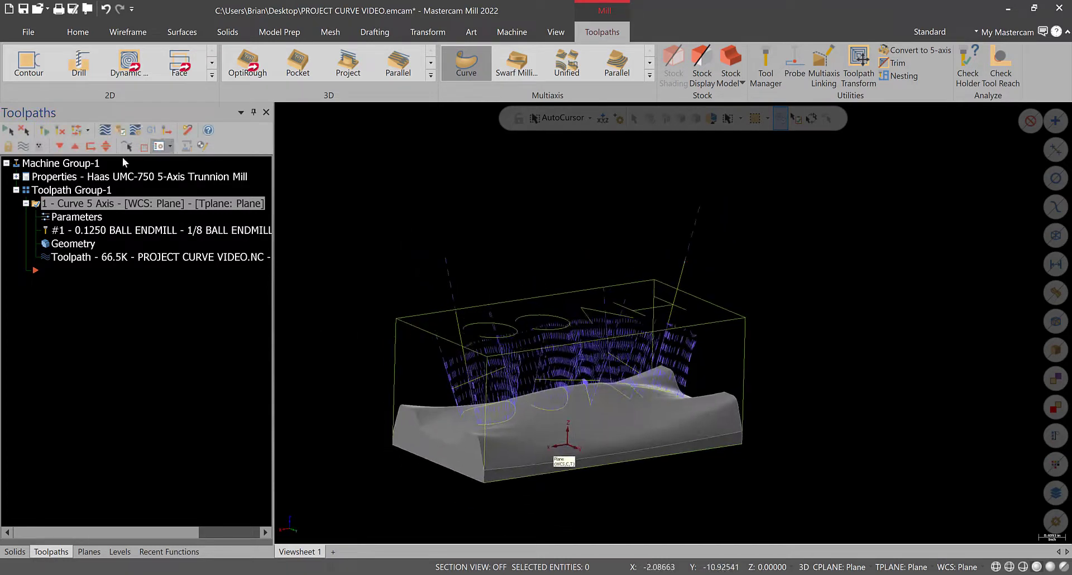
left_click(512, 32)
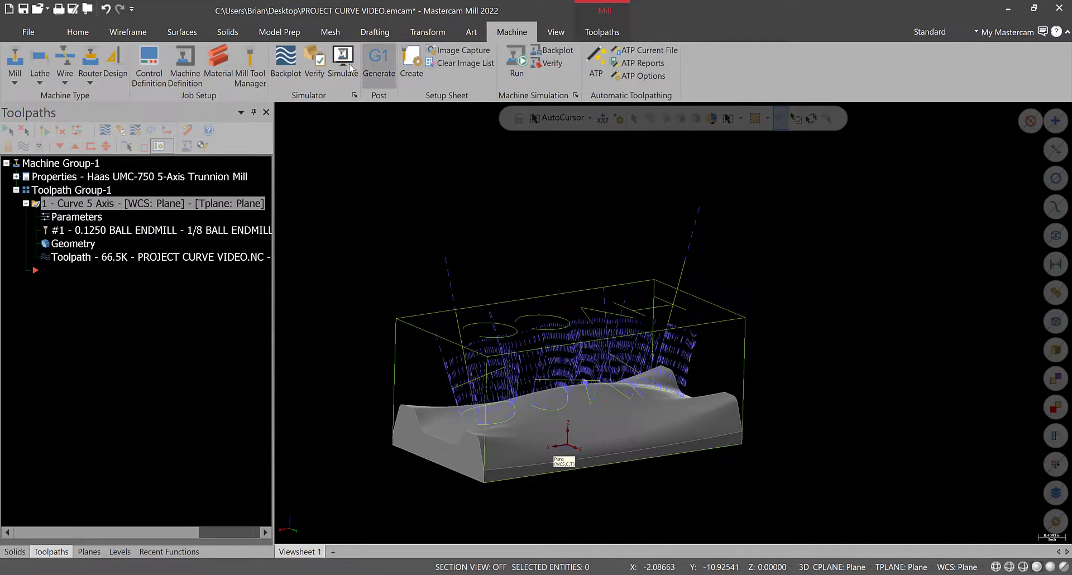
left_click(330, 63)
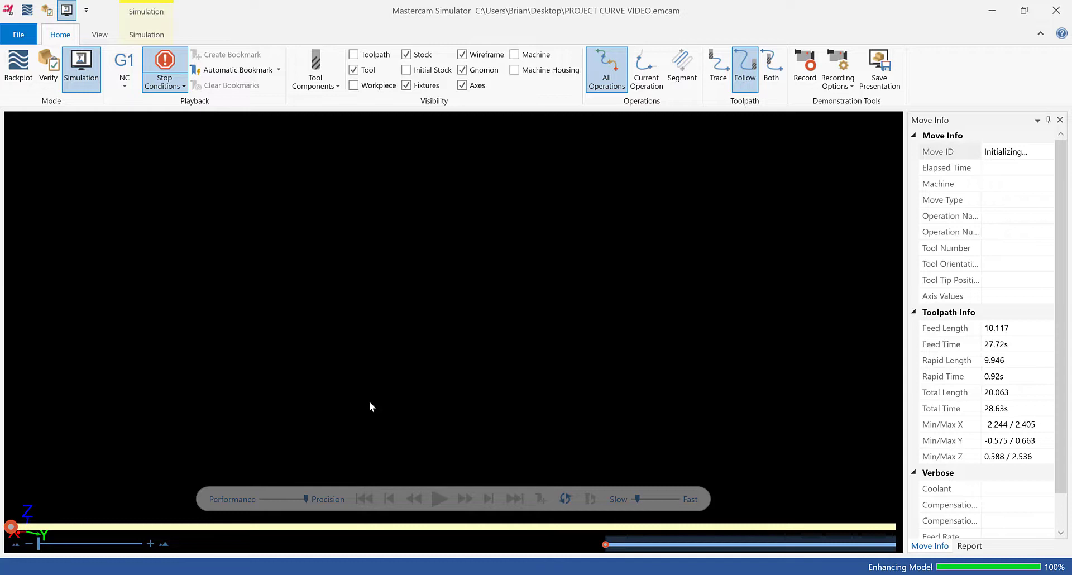
mouse_move(106, 573)
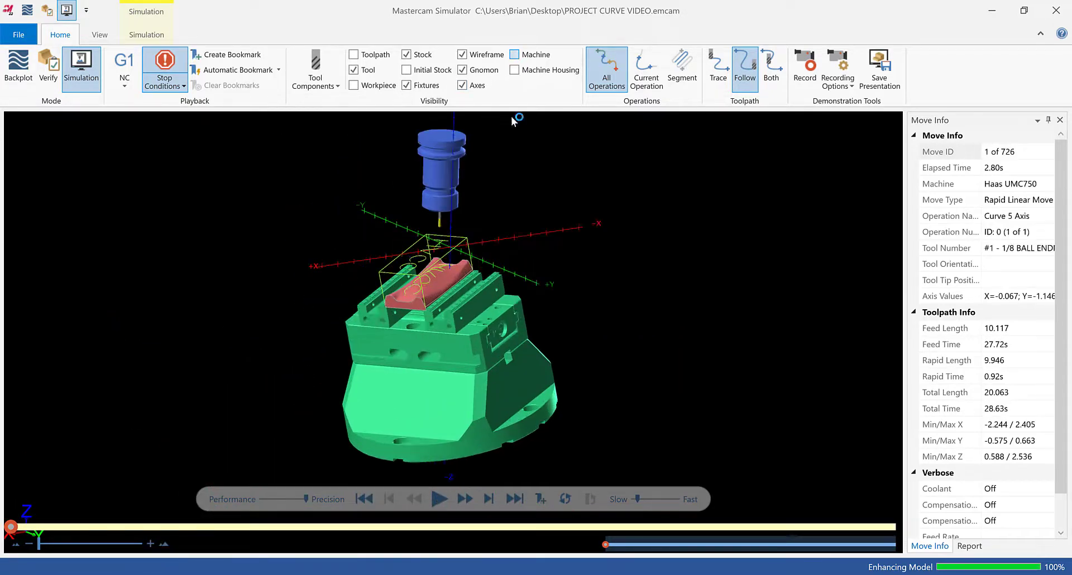
middle_click_drag(392, 383, 438, 364)
scroll(390, 321, "up", 3)
scroll(321, 260, "up", 1)
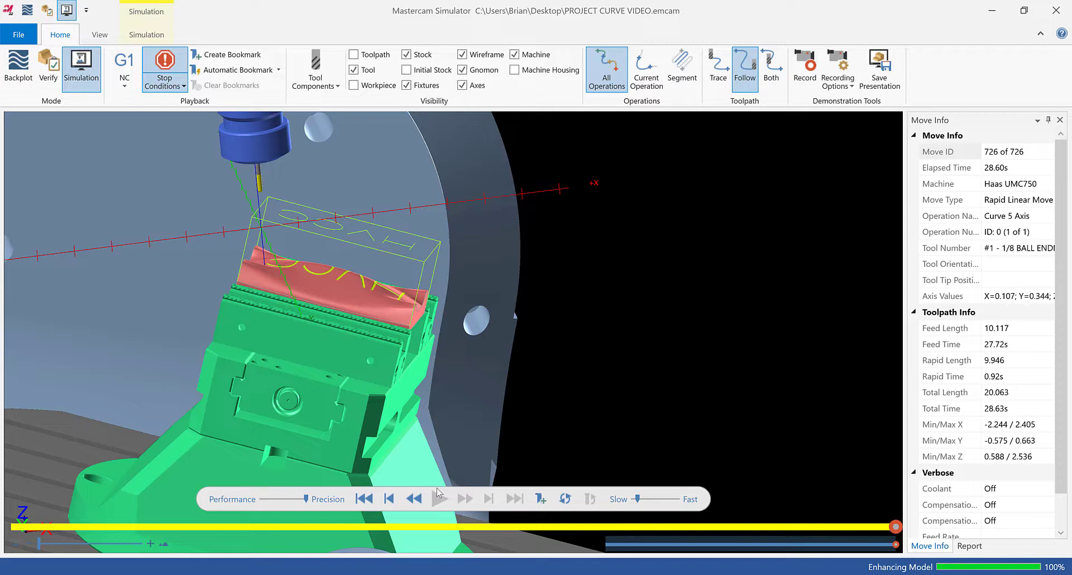
mouse_move(458, 412)
middle_mouse_down()
mouse_move(444, 400)
mouse_move(446, 426)
middle_mouse_up()
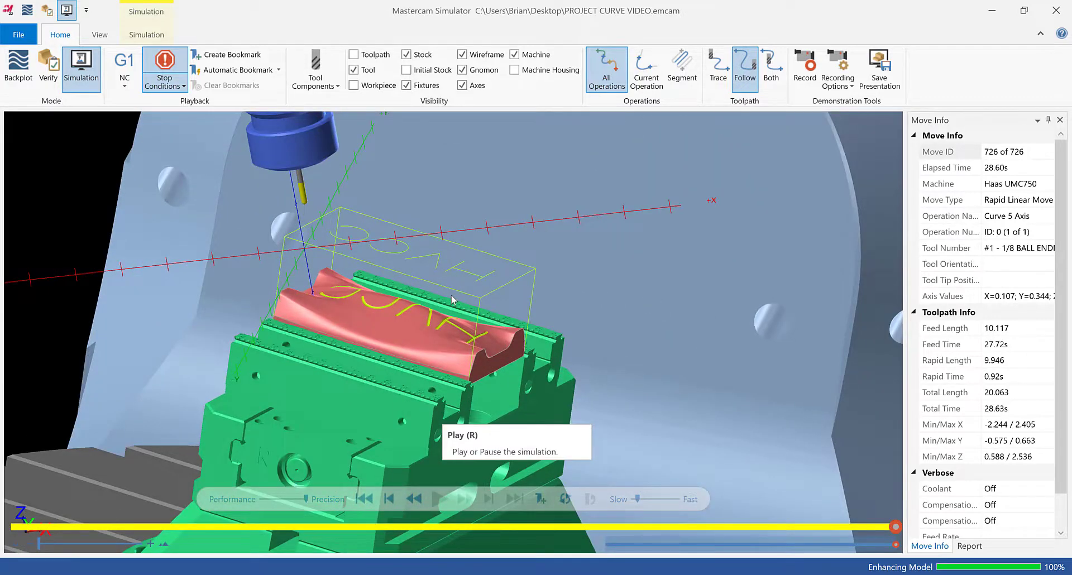
left_click(1055, 10)
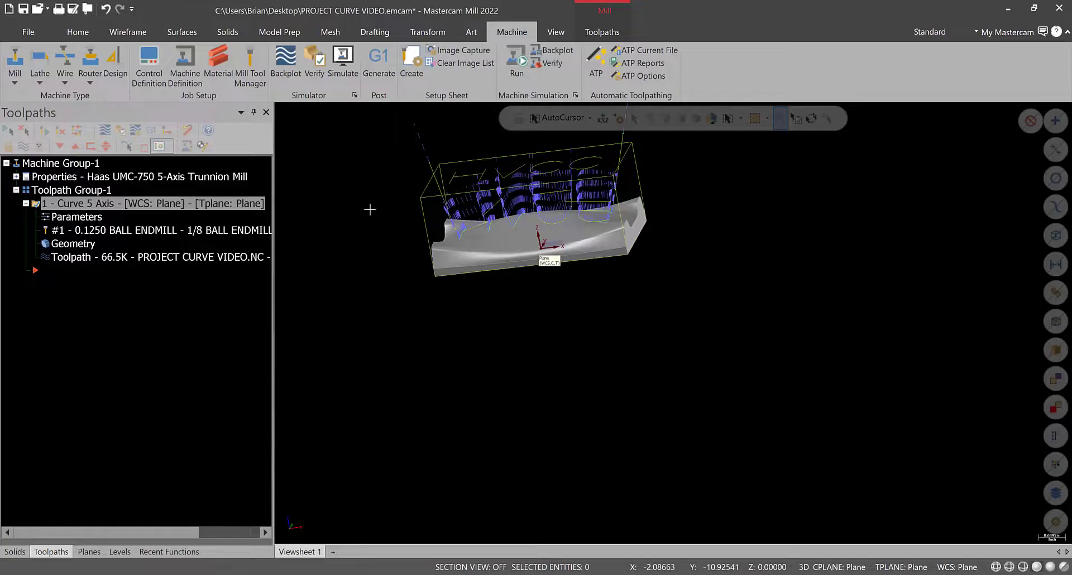
Reopen the Curve 5 Axis operation's parameters and review its cut pattern, tool axis control, axis limits and collision control settings
left_click(609, 32)
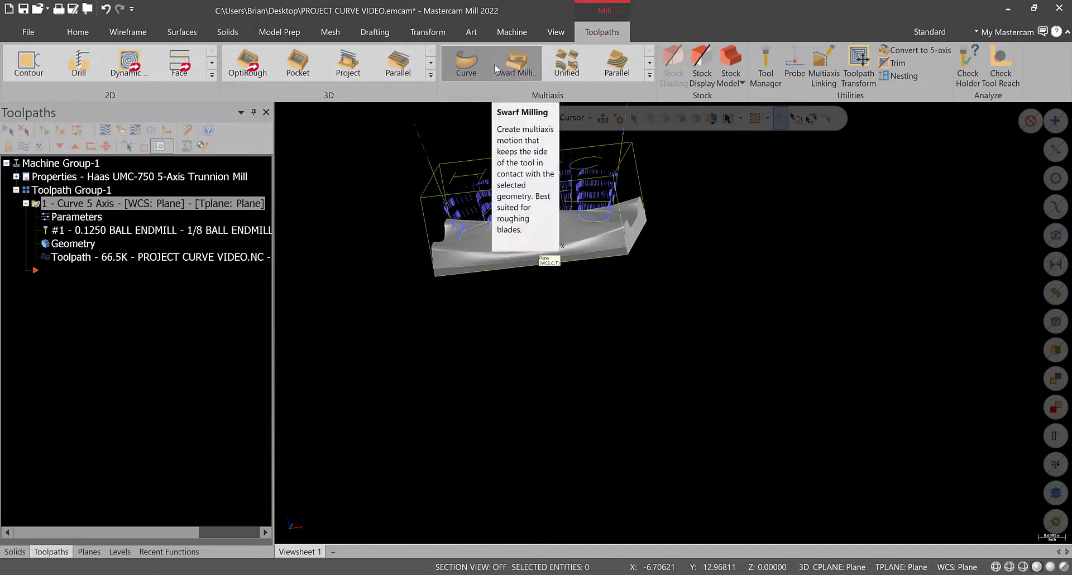
left_click(649, 75)
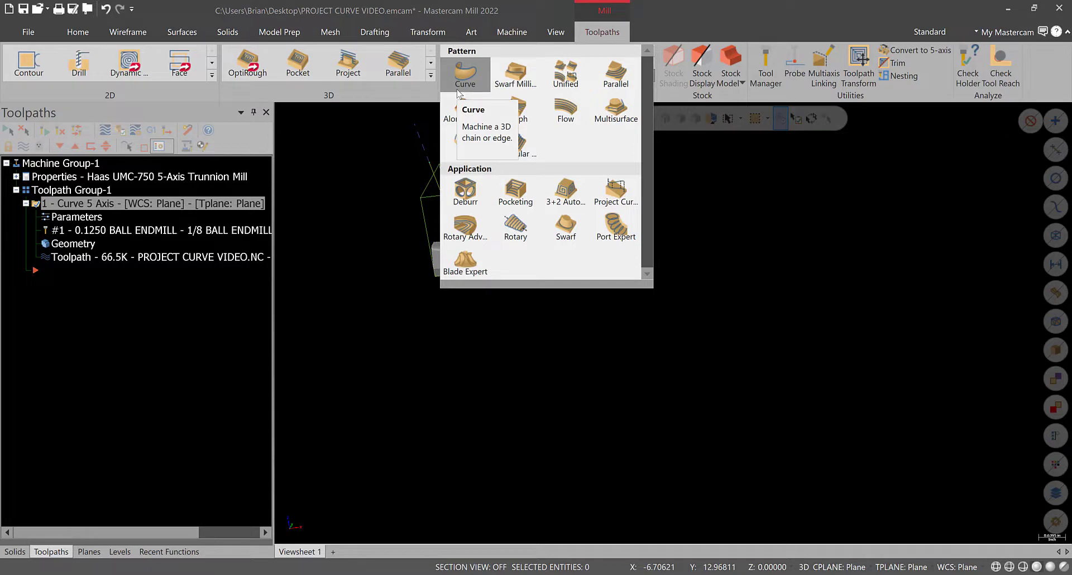
left_click(82, 223)
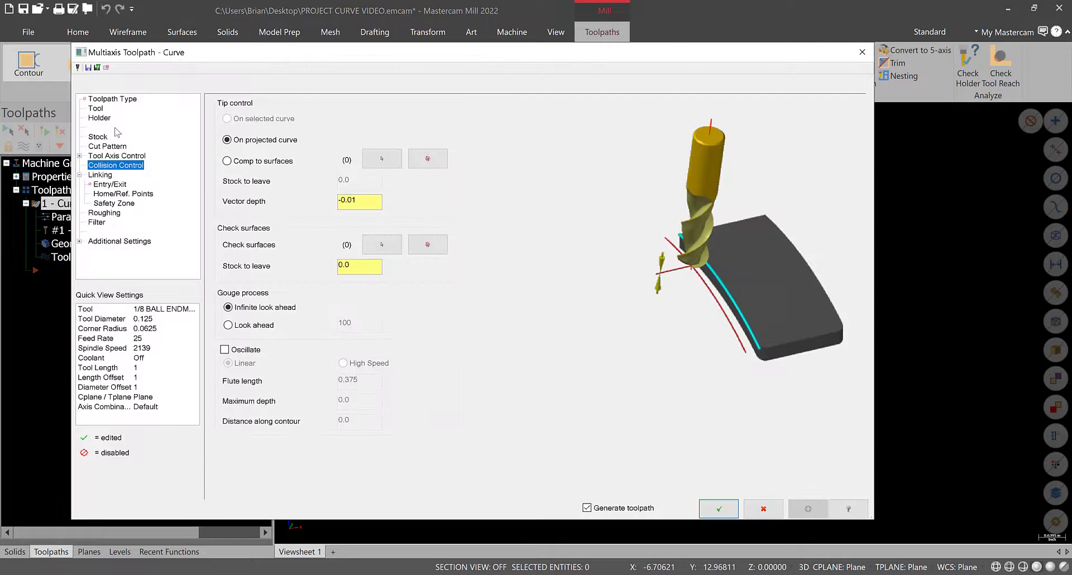
left_click(115, 157)
left_click(112, 147)
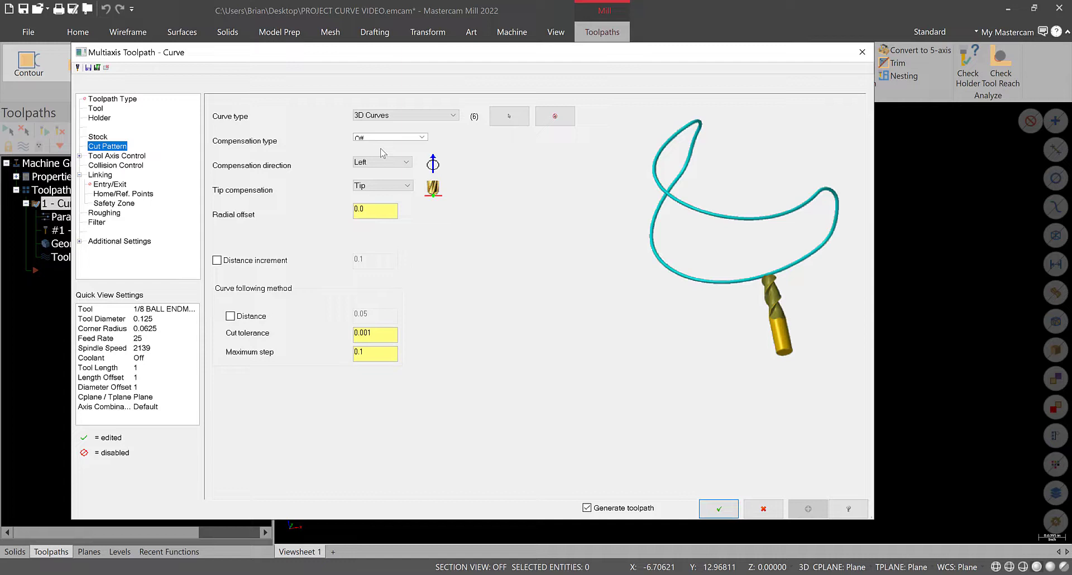
left_click(128, 156)
left_click(104, 166)
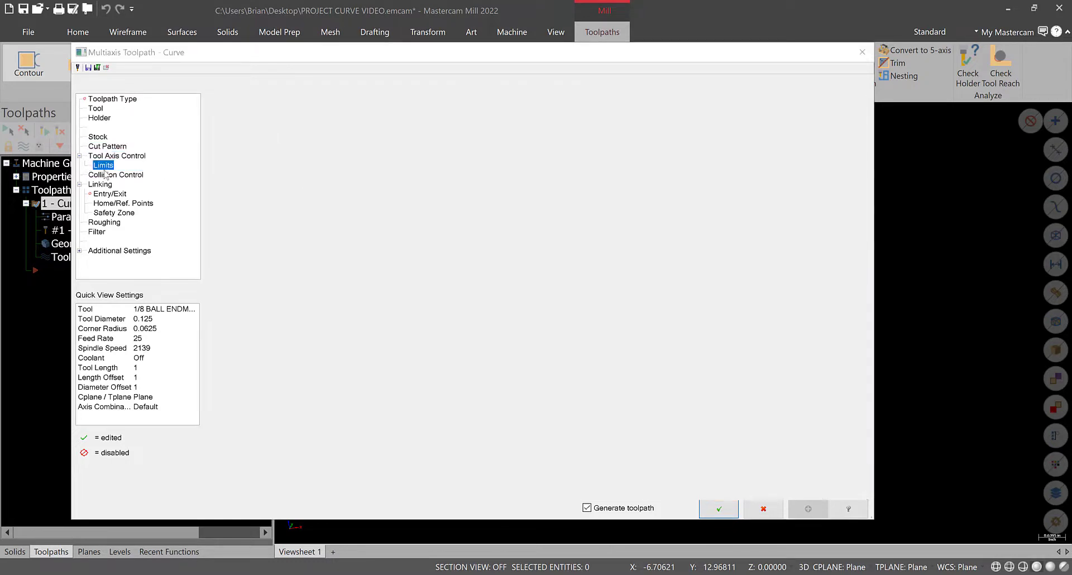
left_click(105, 175)
Review the operation's linking, entry/exit, roughing, filter, planes and coolant settings, and close the parameters without applying changes
left_click(104, 184)
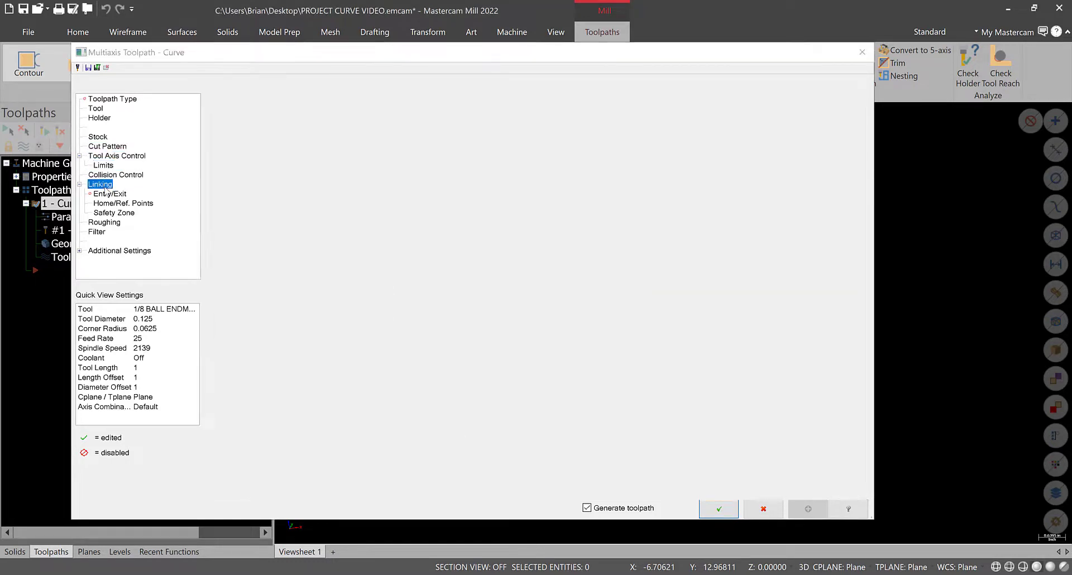
left_click(119, 194)
left_click(99, 223)
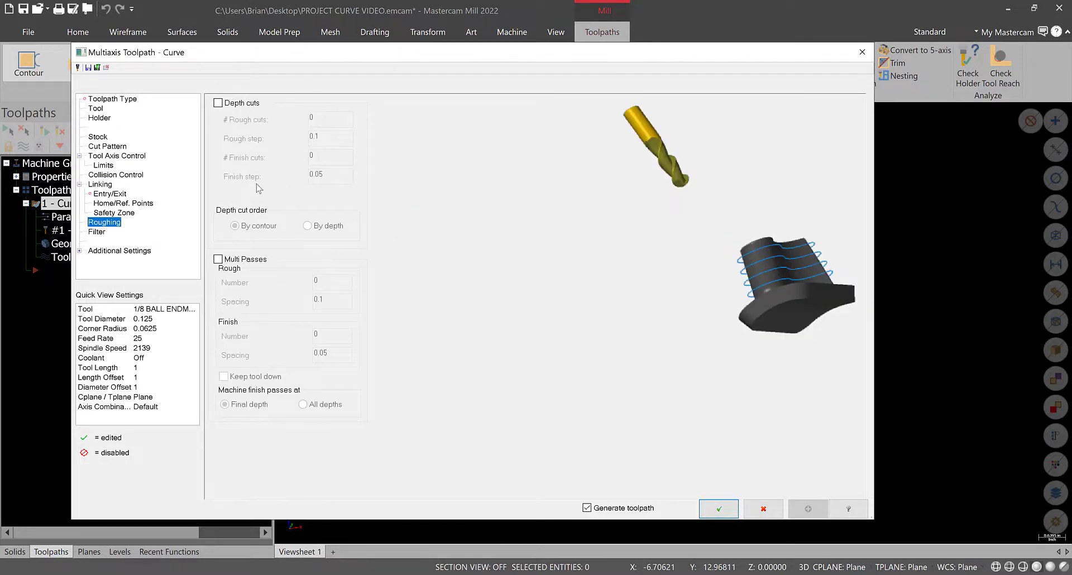
left_click(97, 231)
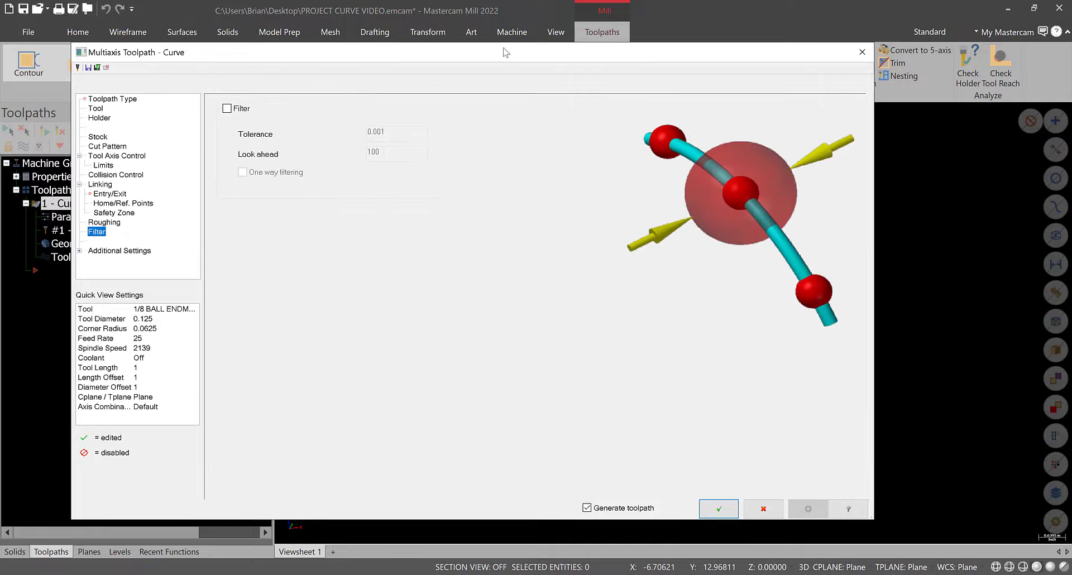
left_click(79, 250)
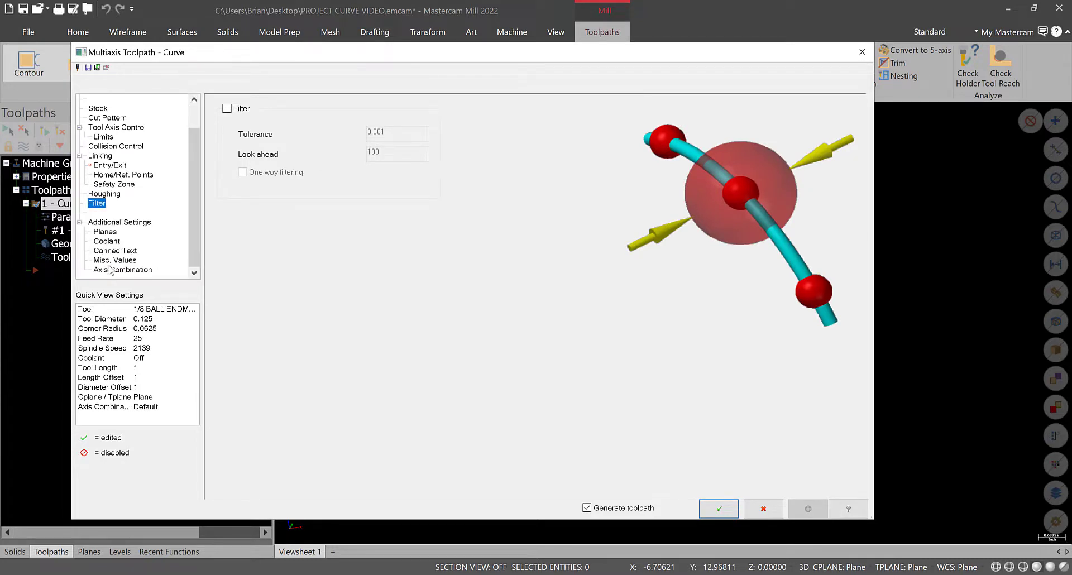
left_click(110, 232)
left_click(107, 240)
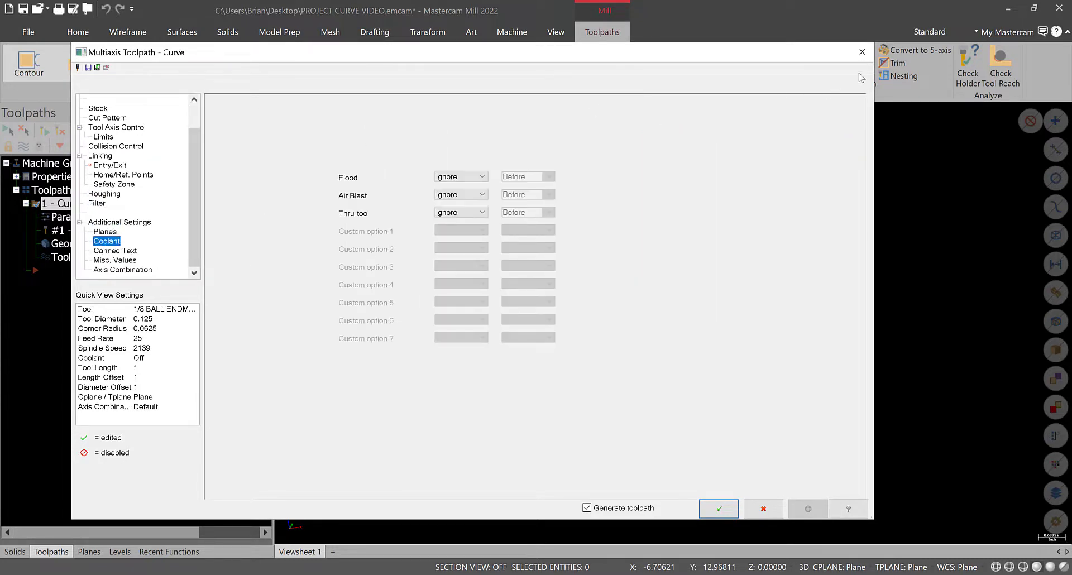
left_click(862, 52)
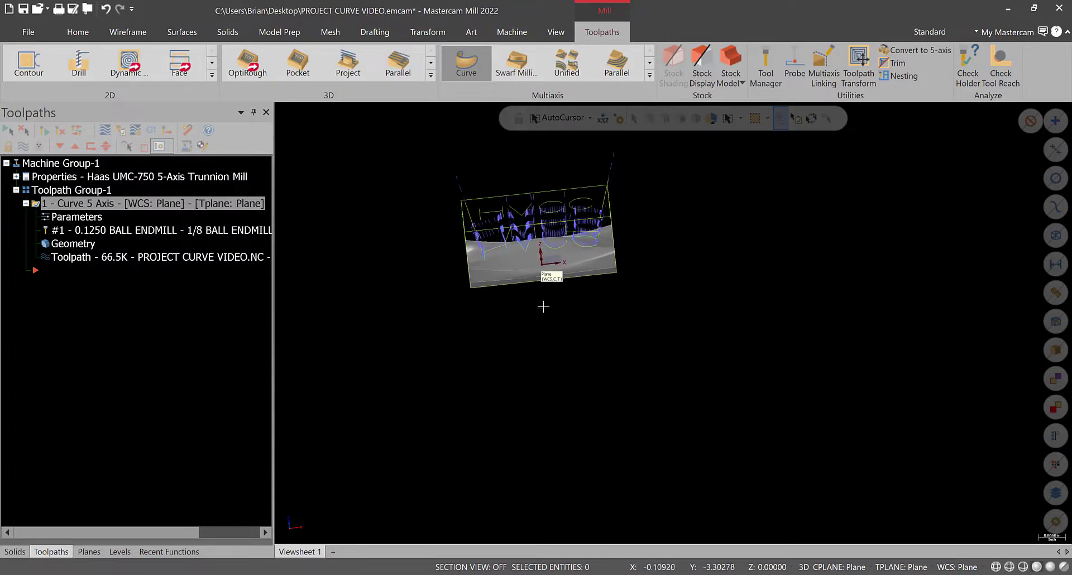
Examine the lettering toolpath over the contoured part from several angles, and look over the multiaxis toolpath types and transform commands
scroll(481, 158, "up", 4)
middle_click_drag(579, 291, 675, 309)
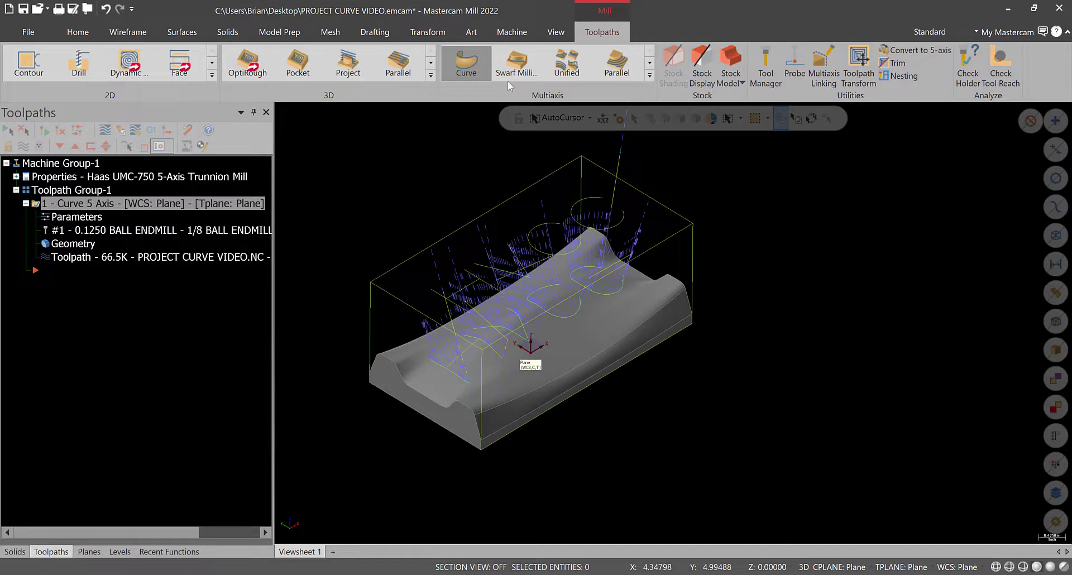
left_click(649, 75)
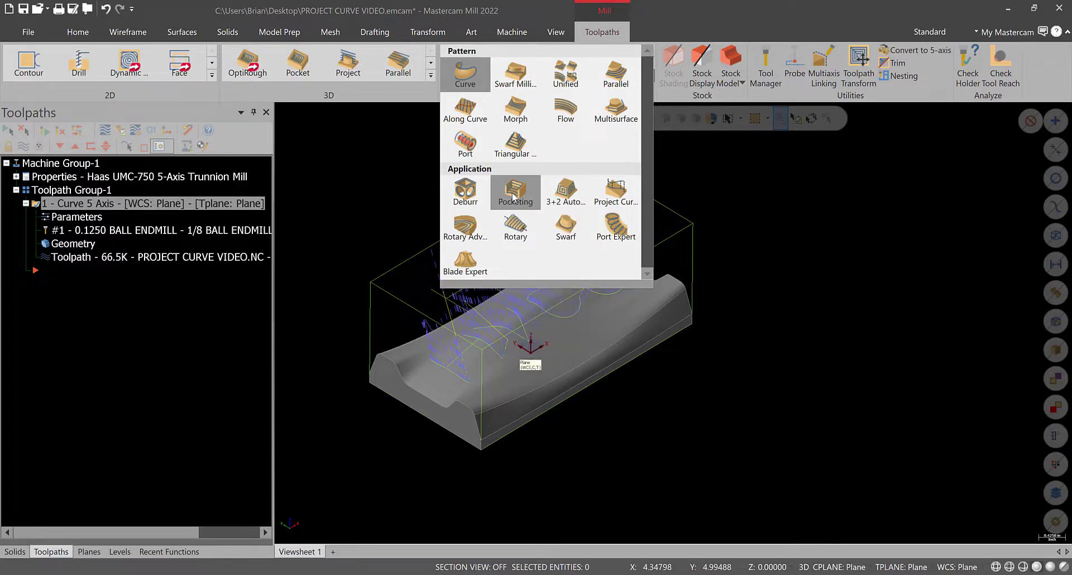
left_click(725, 464)
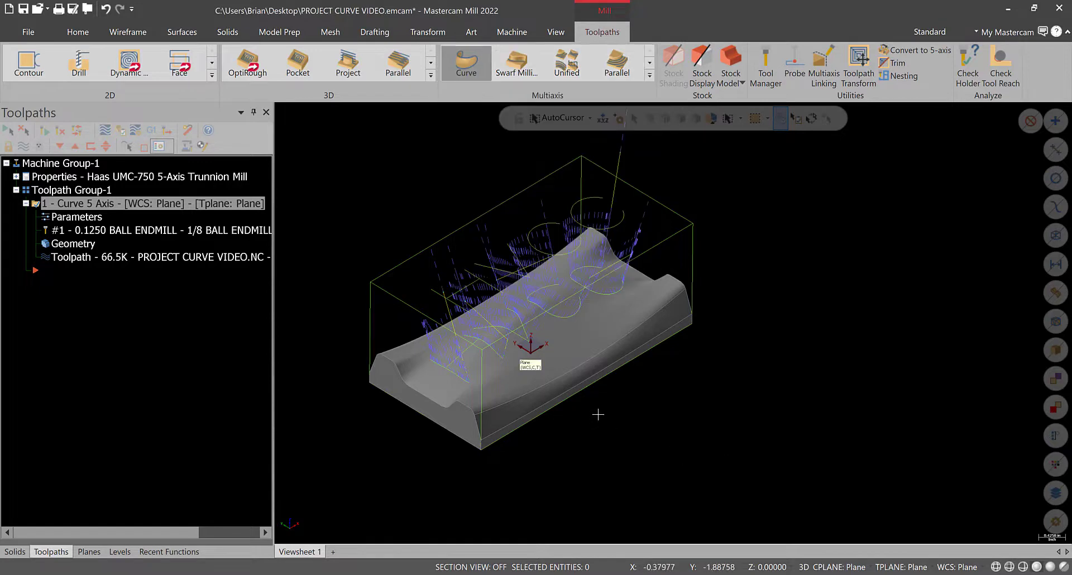
mouse_move(598, 414)
middle_mouse_down()
mouse_move(505, 356)
mouse_move(556, 352)
mouse_move(512, 311)
middle_mouse_up()
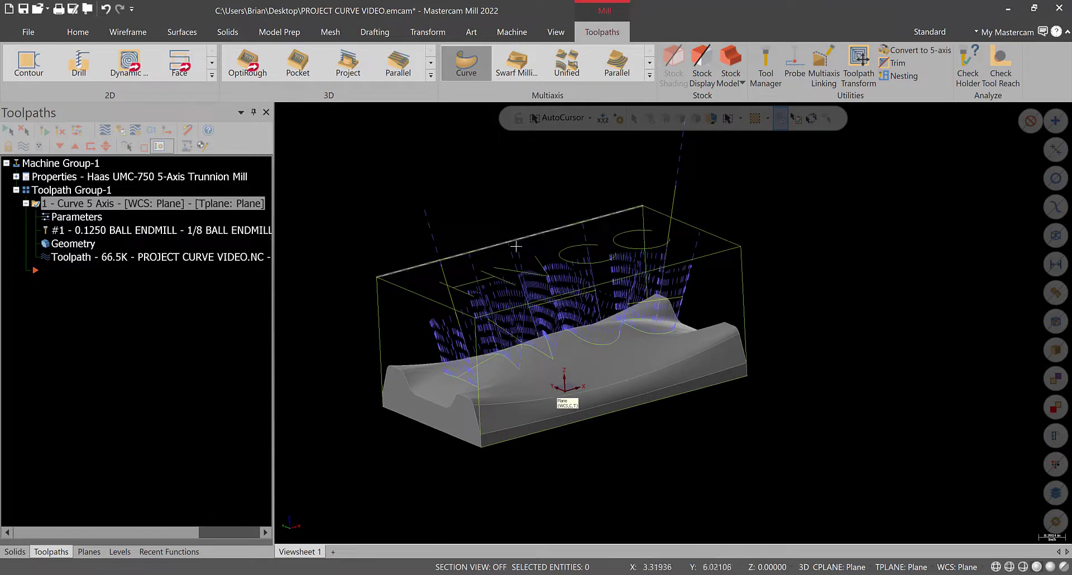
left_click(422, 32)
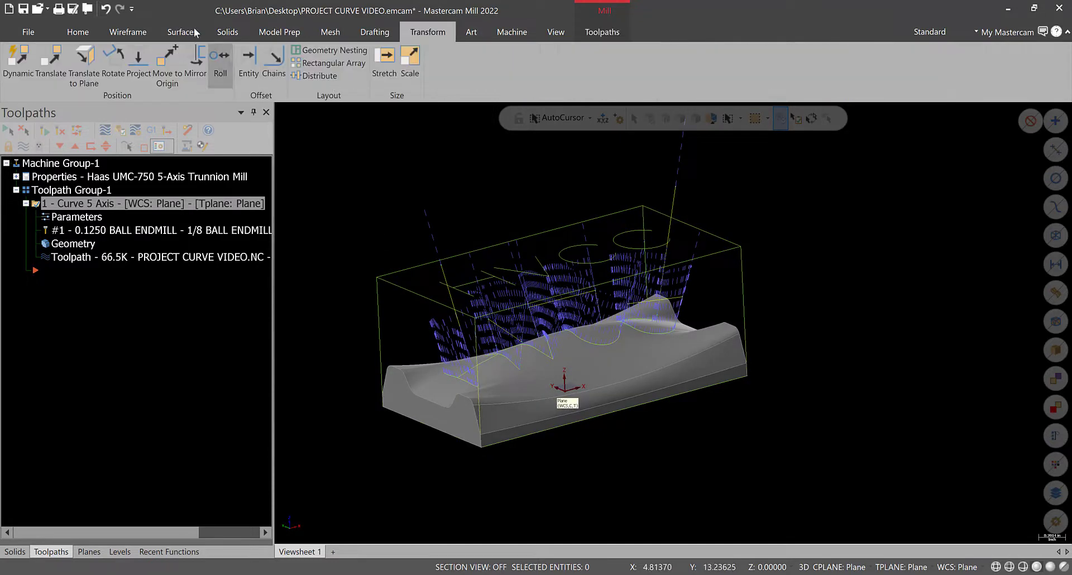